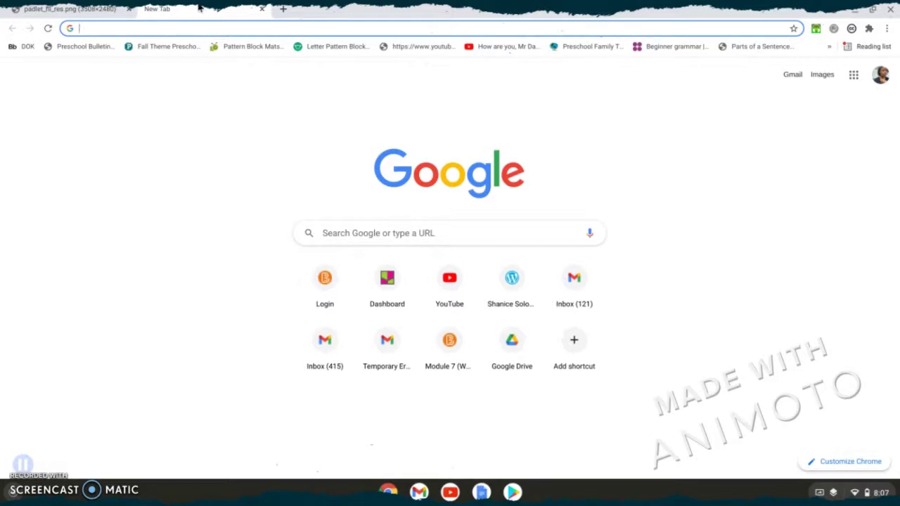
# Go to padlet.com and check the free sign-up page, returning to the home page.
pyautogui.write('padle')
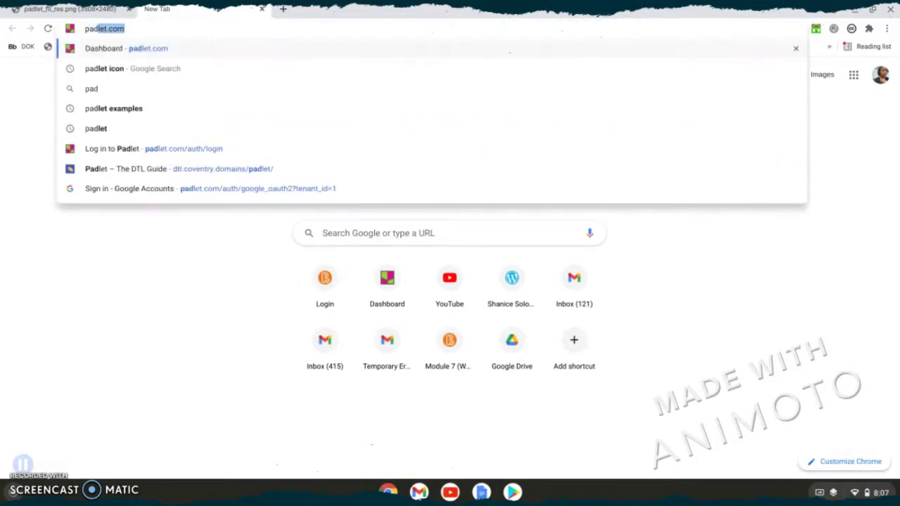
pyautogui.write('t')
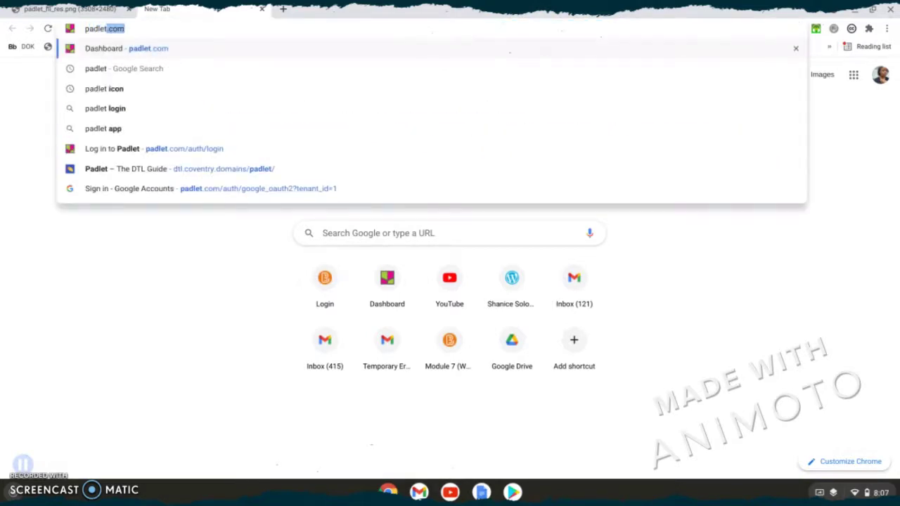
pyautogui.write('.')
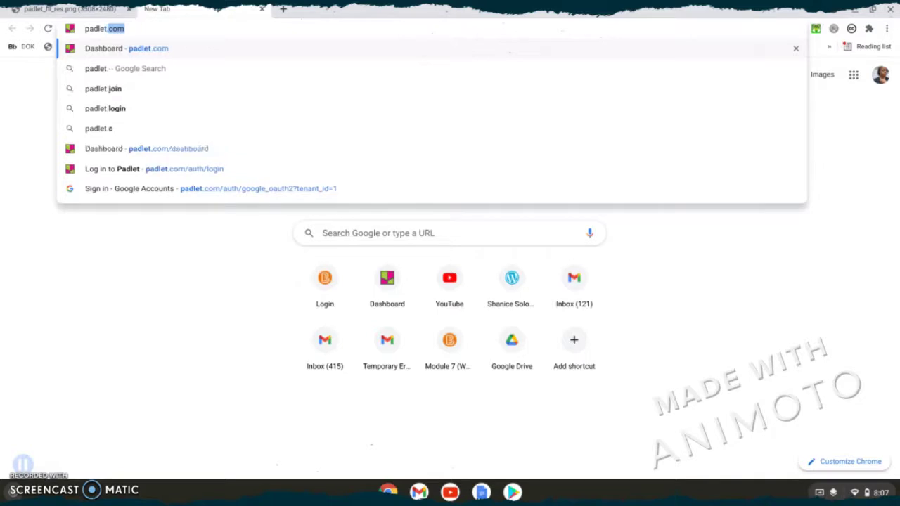
pyautogui.write('com')
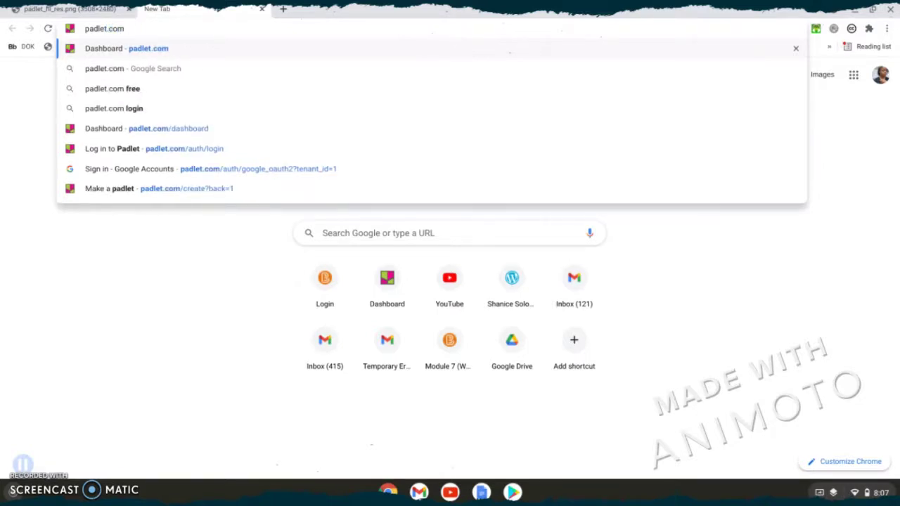
pyautogui.press('Return')
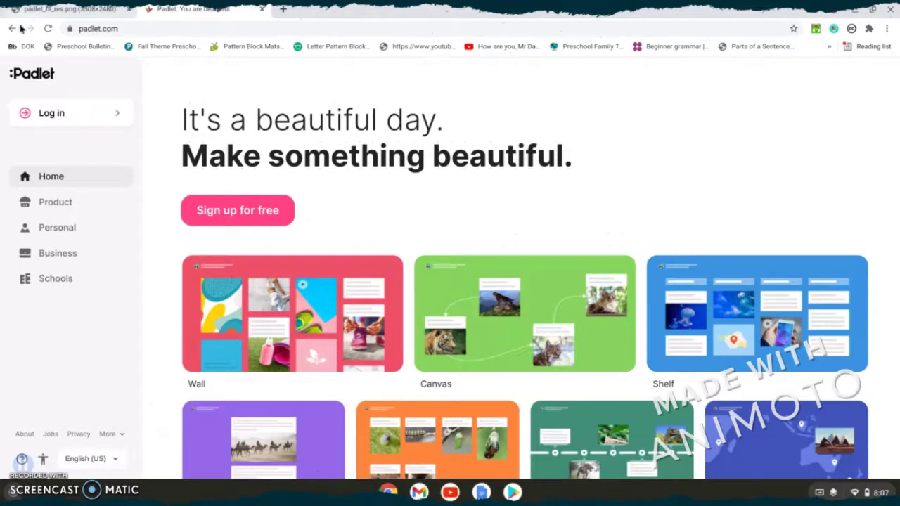
pyautogui.click(237, 222)
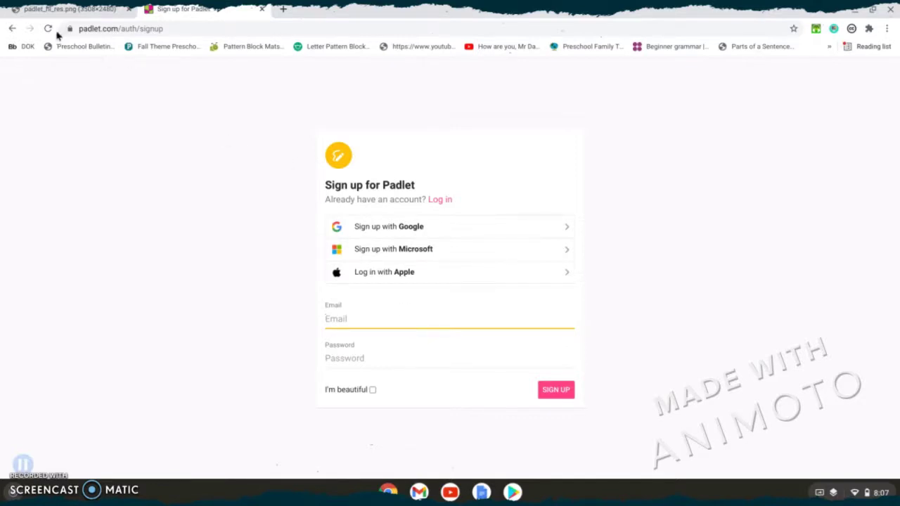
pyautogui.click(11, 29)
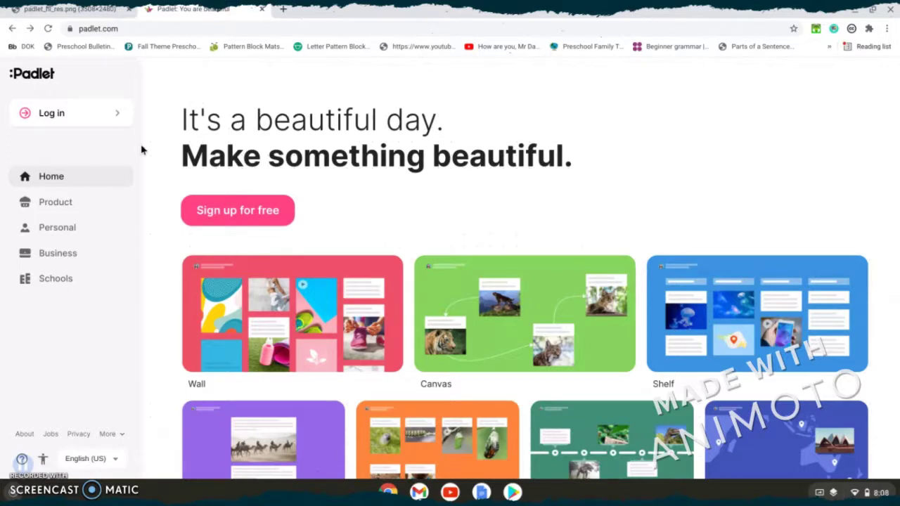
# Log in to Padlet through Google with the university account.
pyautogui.click(99, 116)
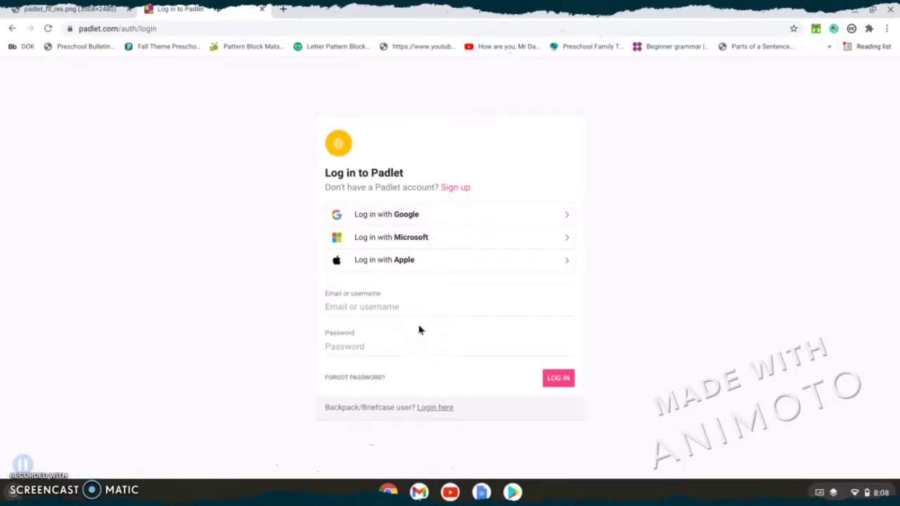
pyautogui.click(469, 220)
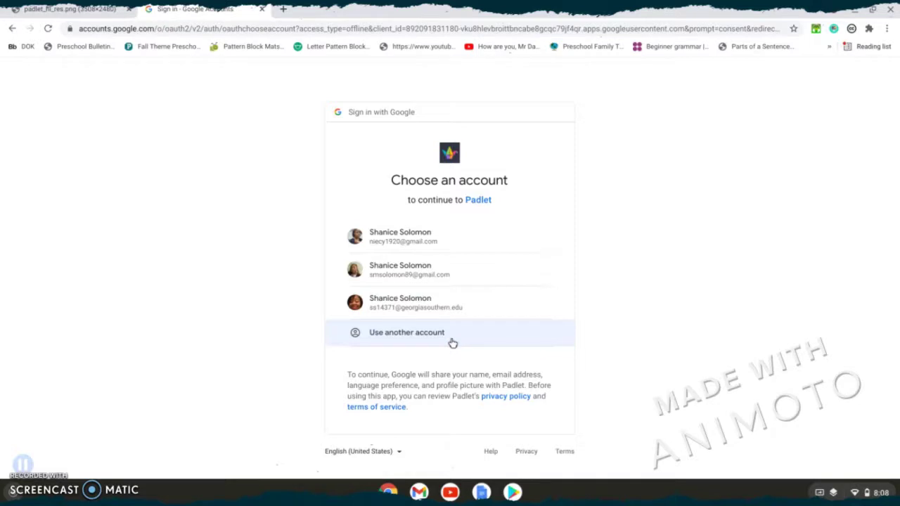
pyautogui.click(470, 316)
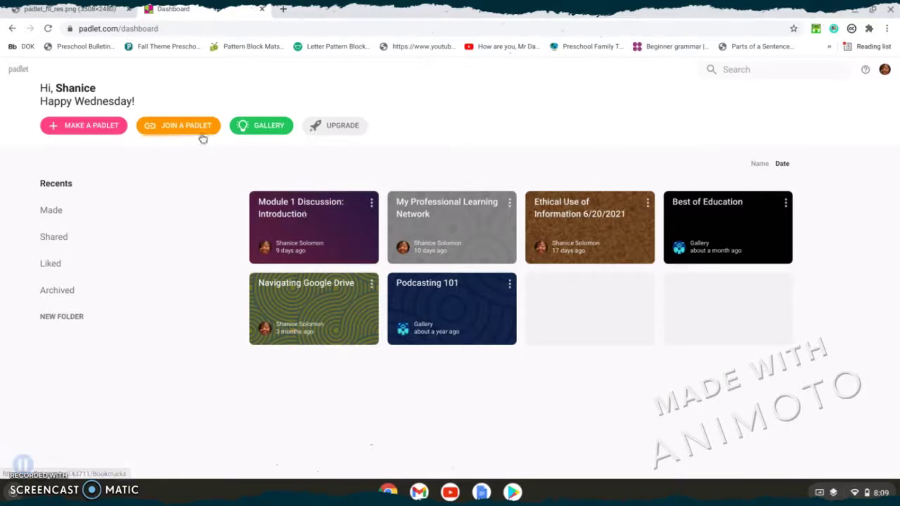
# Make a new blank padlet with the Stream layout and return to the dashboard.
pyautogui.click(66, 131)
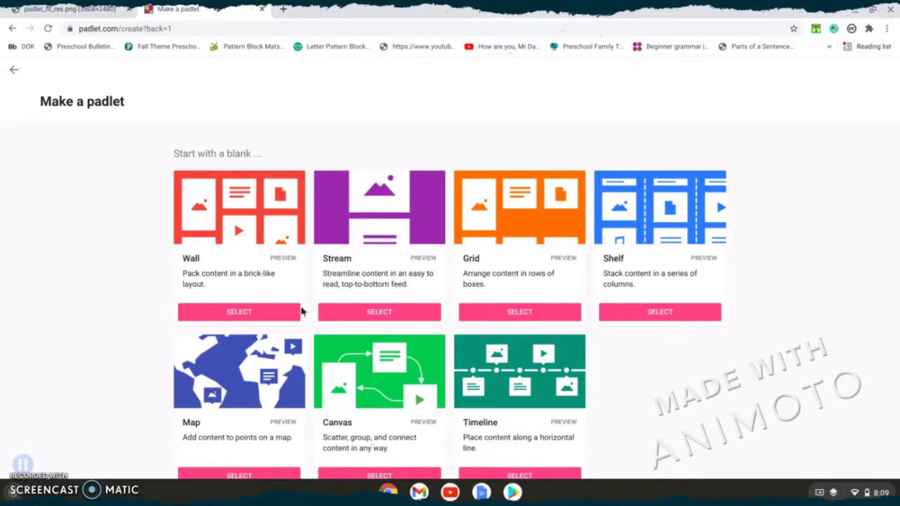
pyautogui.click(362, 320)
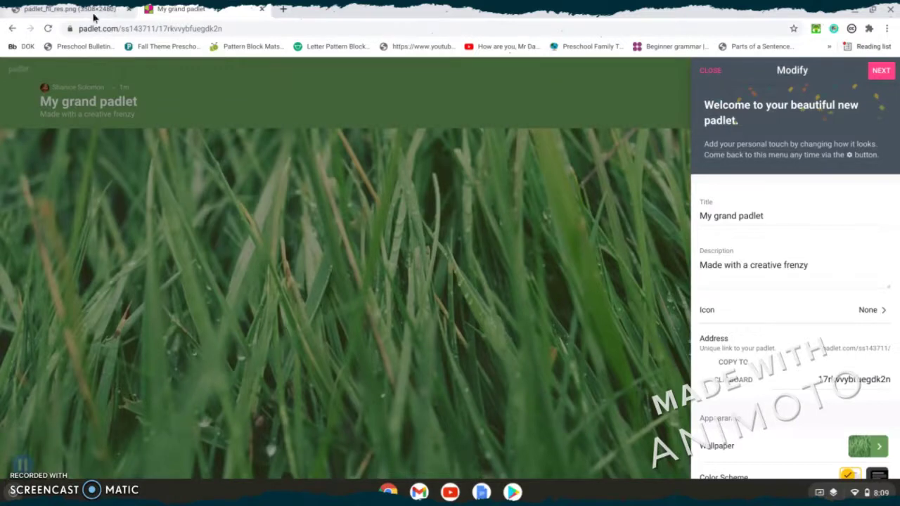
pyautogui.click(12, 28)
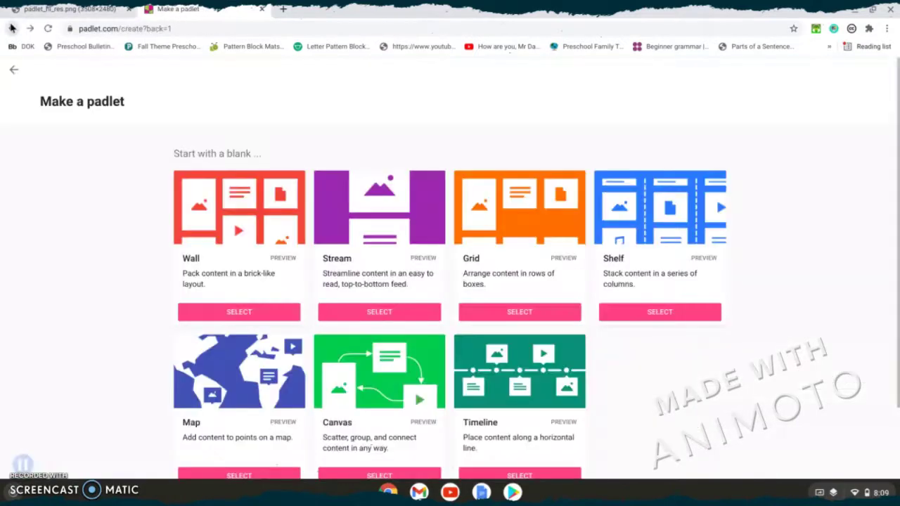
pyautogui.click(12, 28)
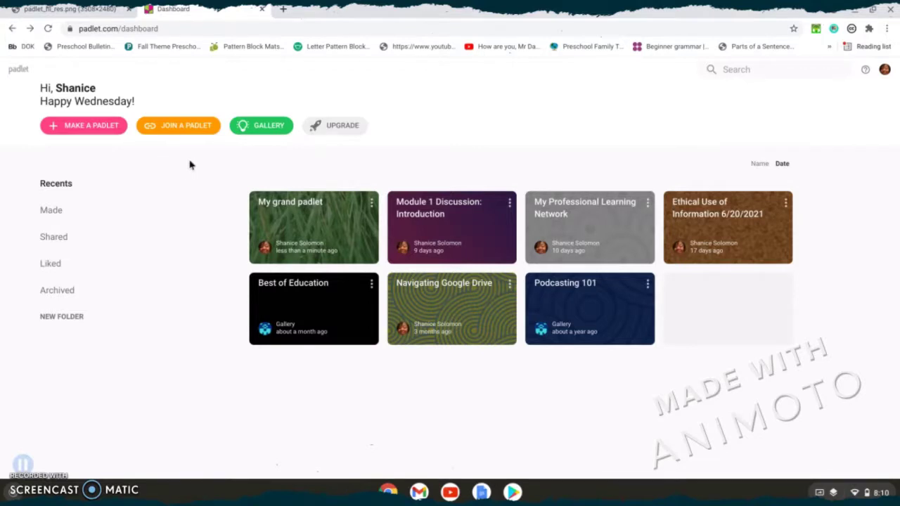
# View and dismiss the join-by-URL prompt, and browse the Gallery's example padlets before returning to the dashboard.
pyautogui.click(210, 127)
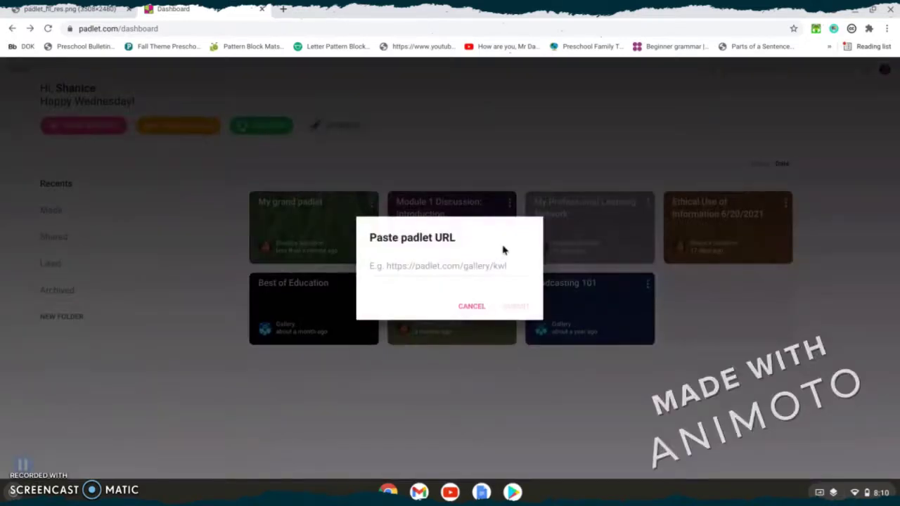
pyautogui.click(470, 306)
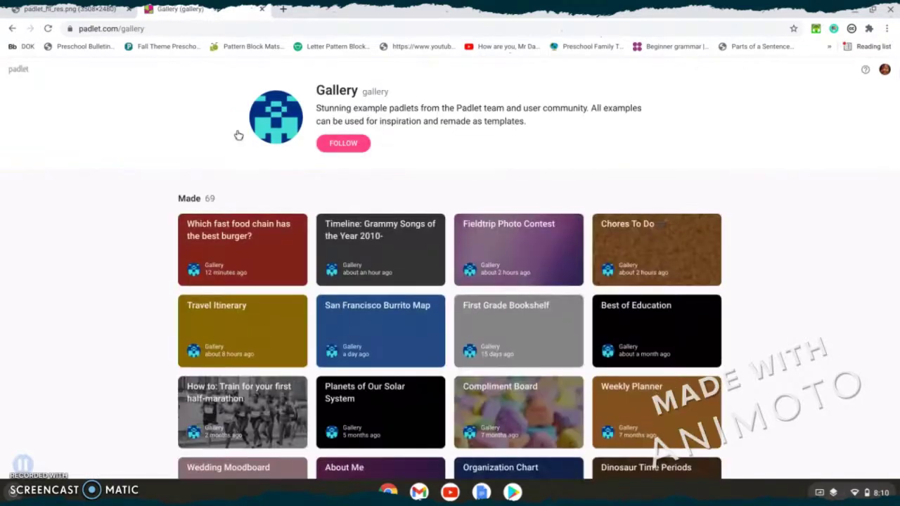
pyautogui.scroll(-5, 239, 135)
pyautogui.scroll(-12, 449, 274)
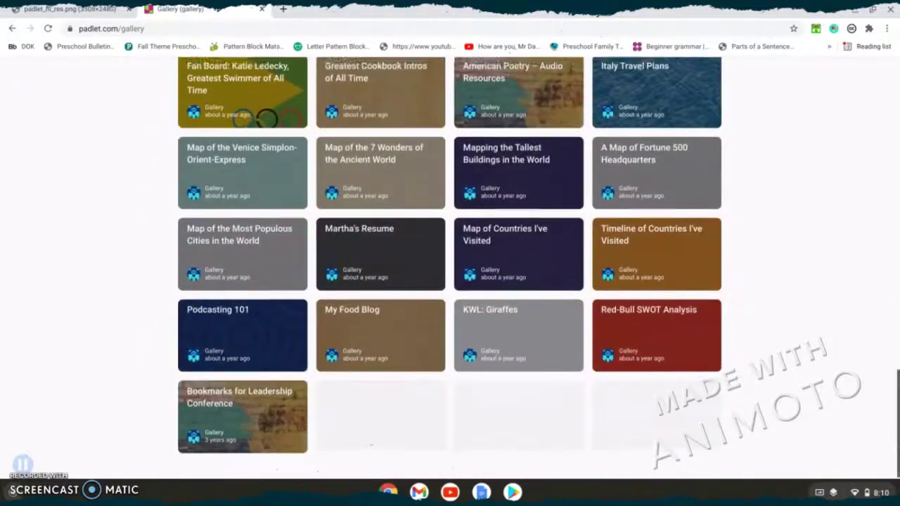
pyautogui.scroll(10, 449, 267)
pyautogui.scroll(5, 450, 267)
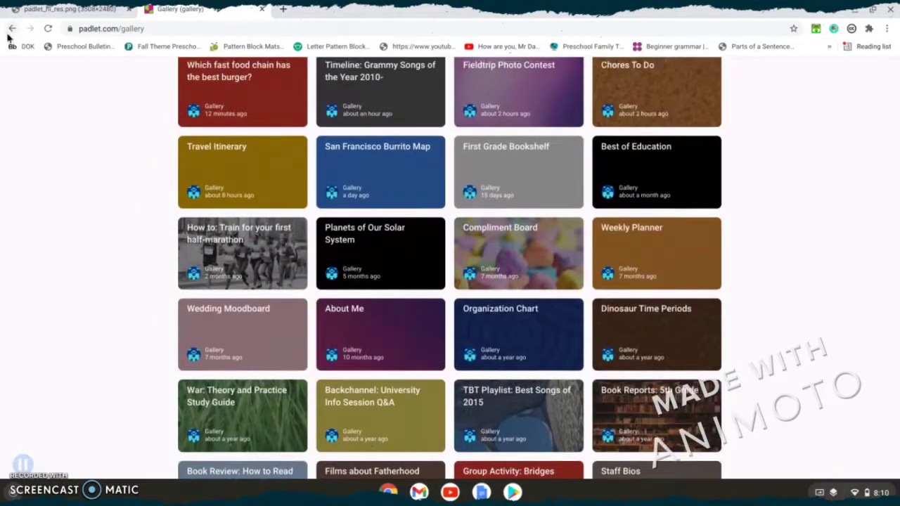
pyautogui.click(11, 30)
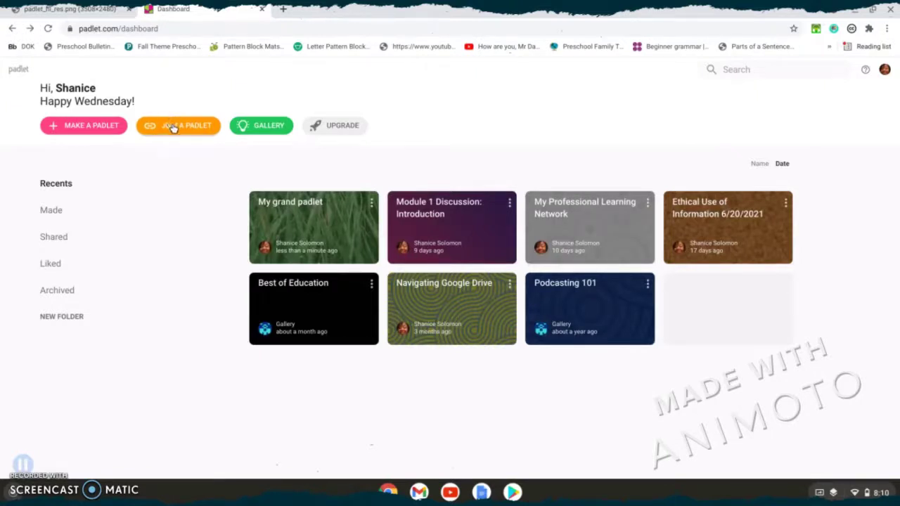
# Check the prompt for joining a padlet again, and view the Upgrade to Pro page before returning to the dashboard.
pyautogui.click(175, 129)
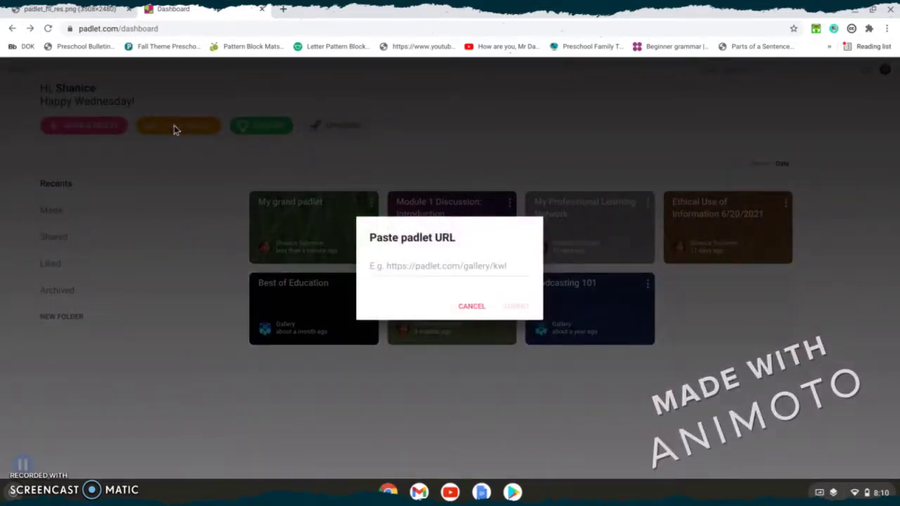
pyautogui.click(176, 169)
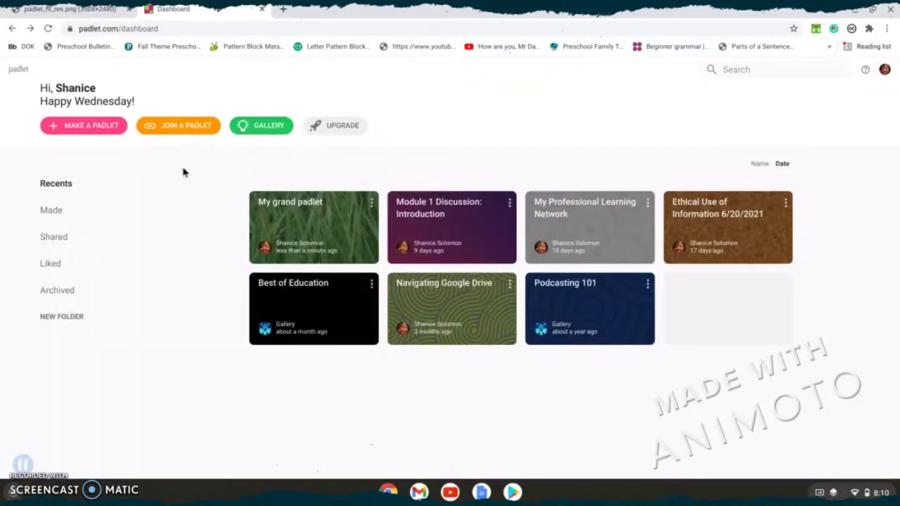
pyautogui.click(323, 129)
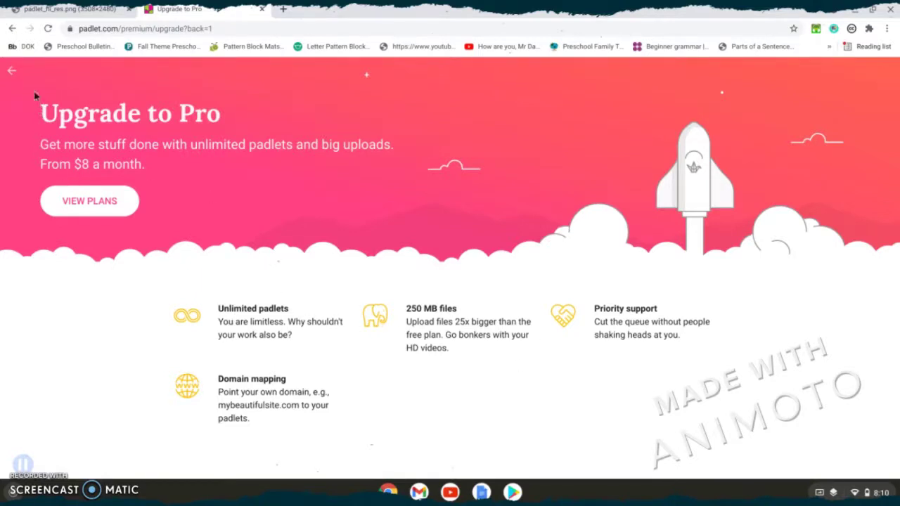
pyautogui.click(11, 29)
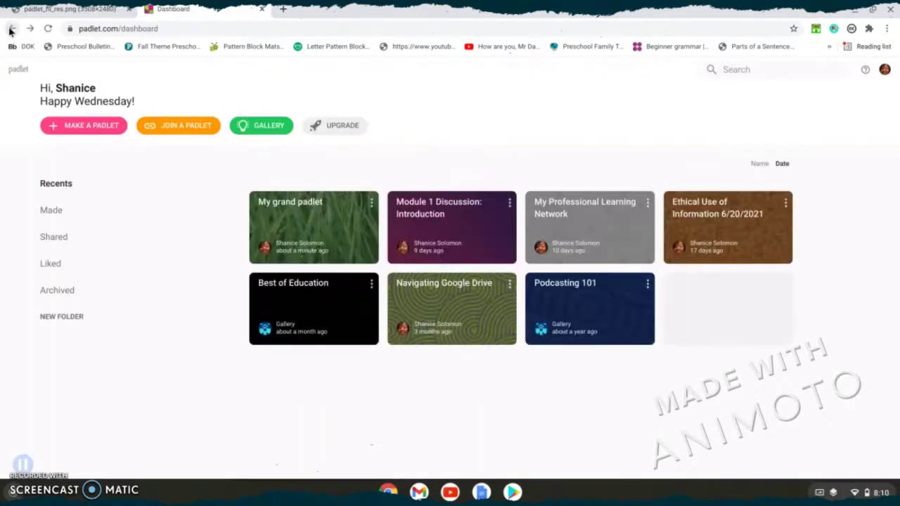
# View the Made, Shared, Liked and Archived padlet collections one after another.
pyautogui.click(88, 217)
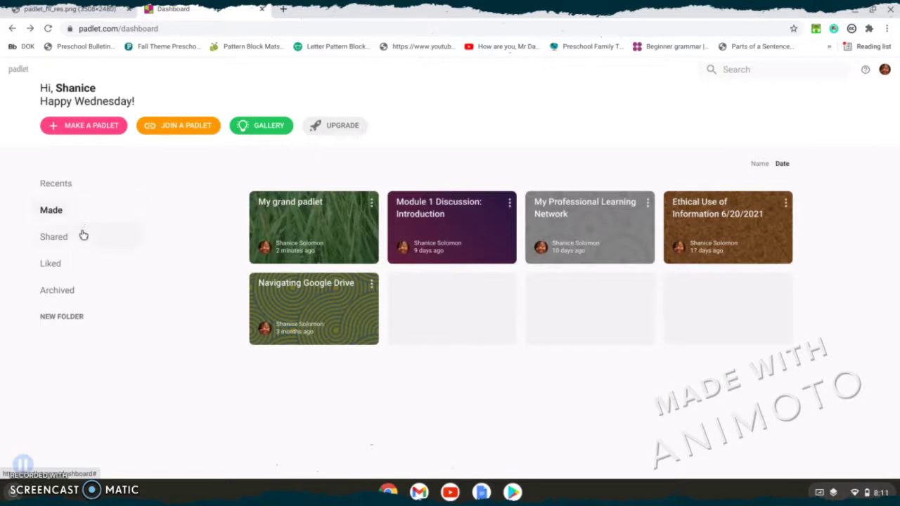
pyautogui.click(79, 240)
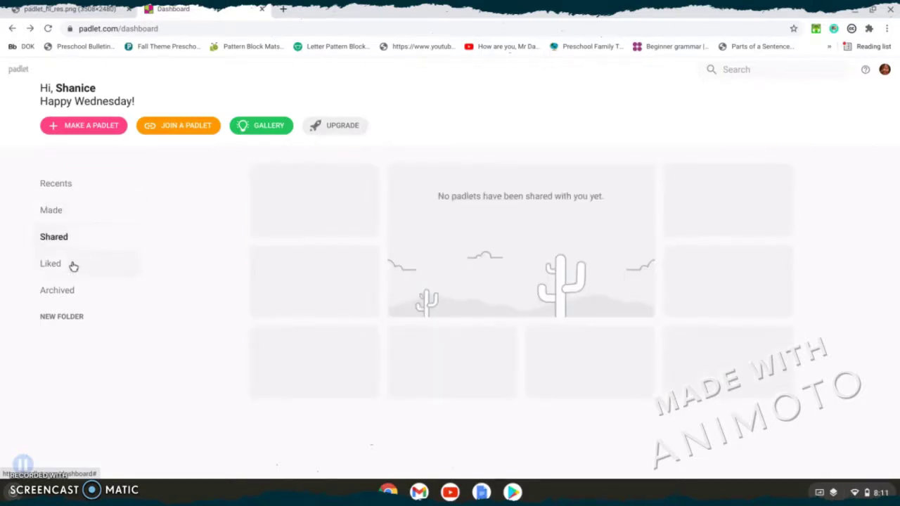
pyautogui.click(73, 265)
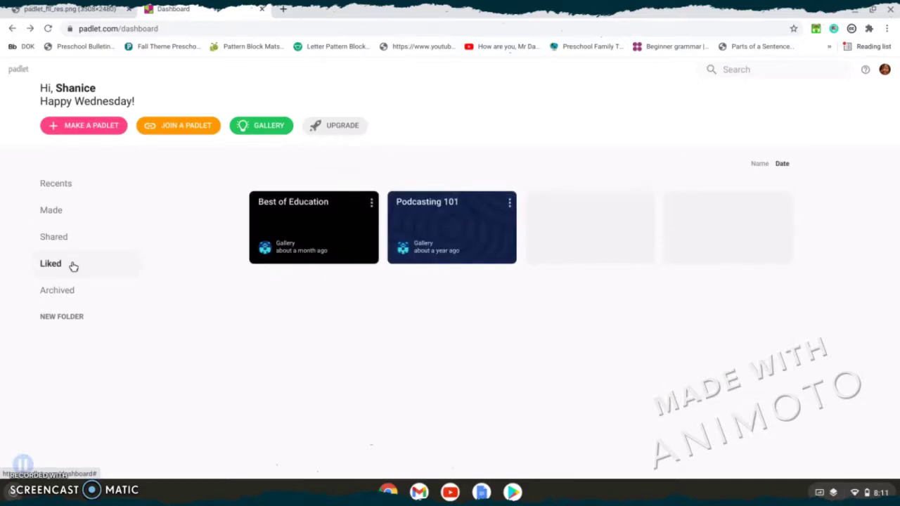
pyautogui.click(74, 289)
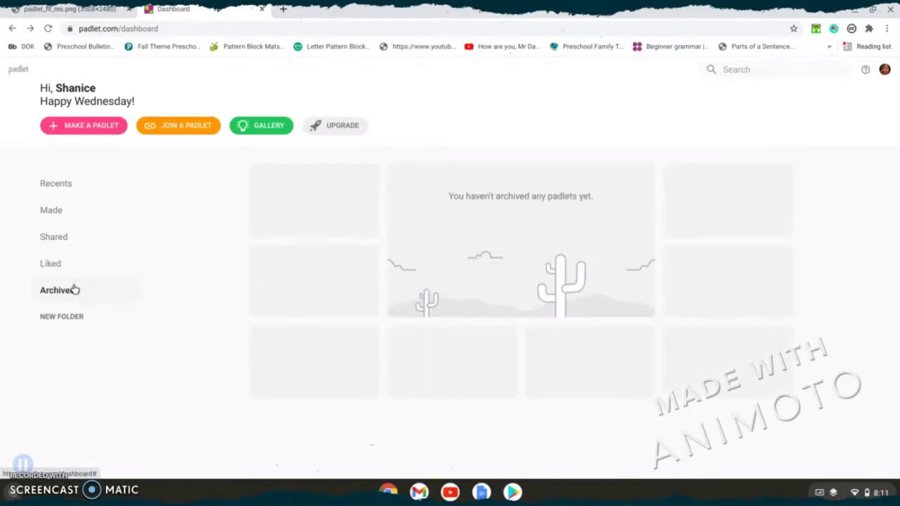
# View the prompt for naming a new folder and the padlet search page, leaving both without an entry.
pyautogui.click(73, 316)
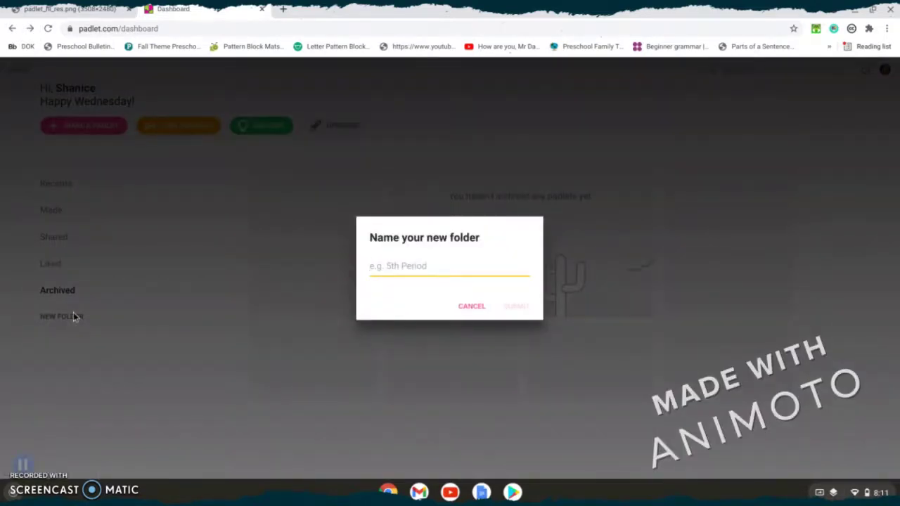
pyautogui.click(144, 287)
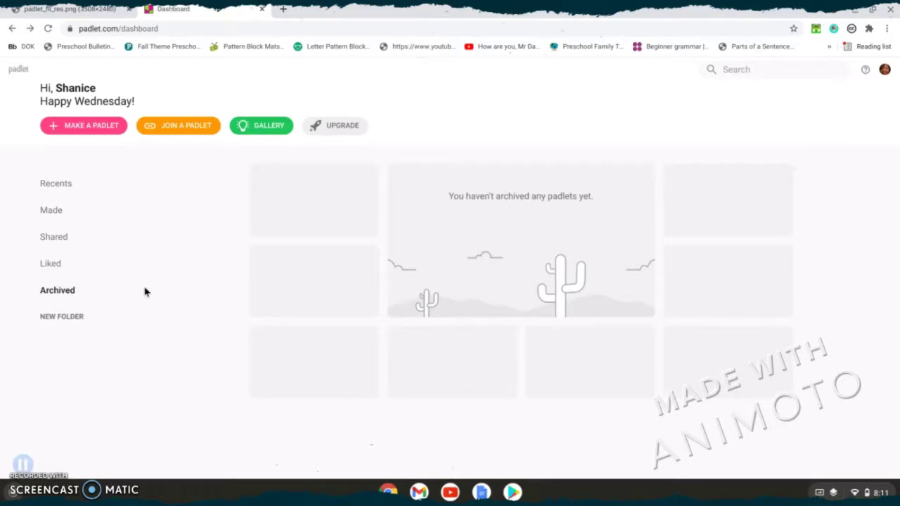
pyautogui.click(757, 65)
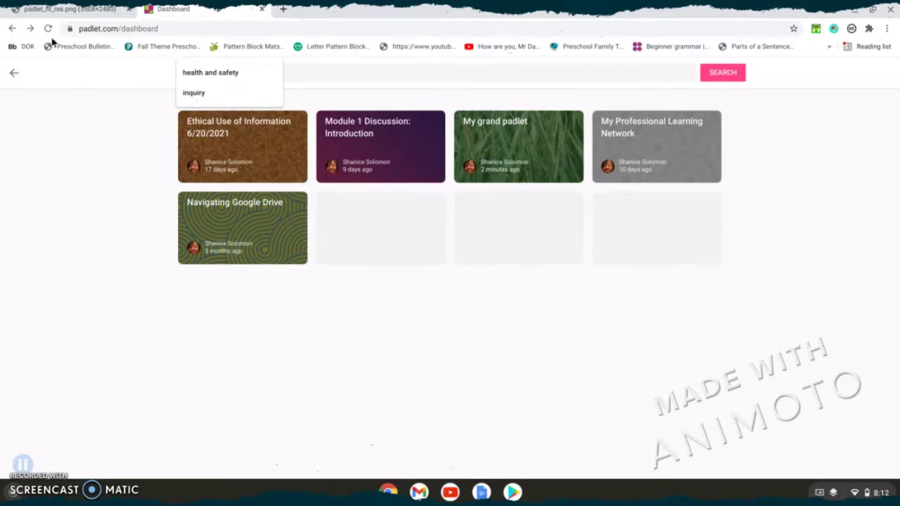
pyautogui.click(13, 73)
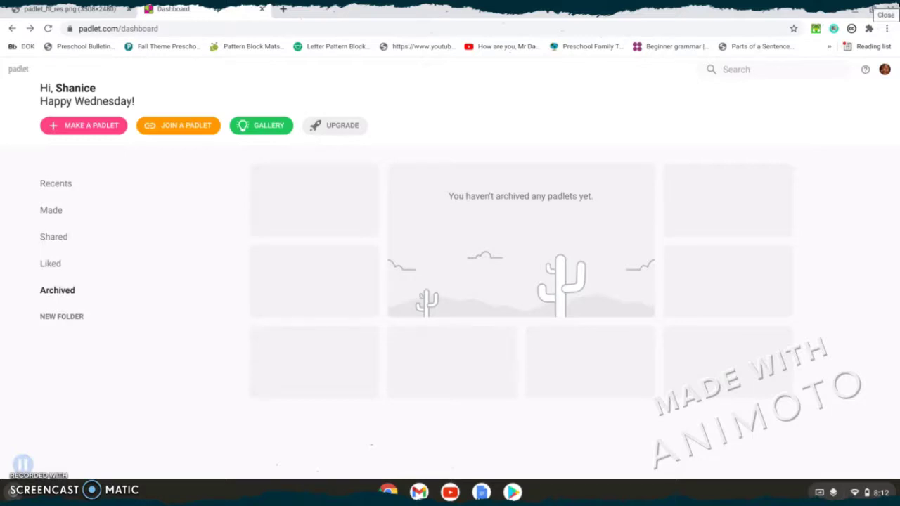
# View the Padlet news blog from the help options, return to the dashboard and show the help options again.
pyautogui.click(865, 69)
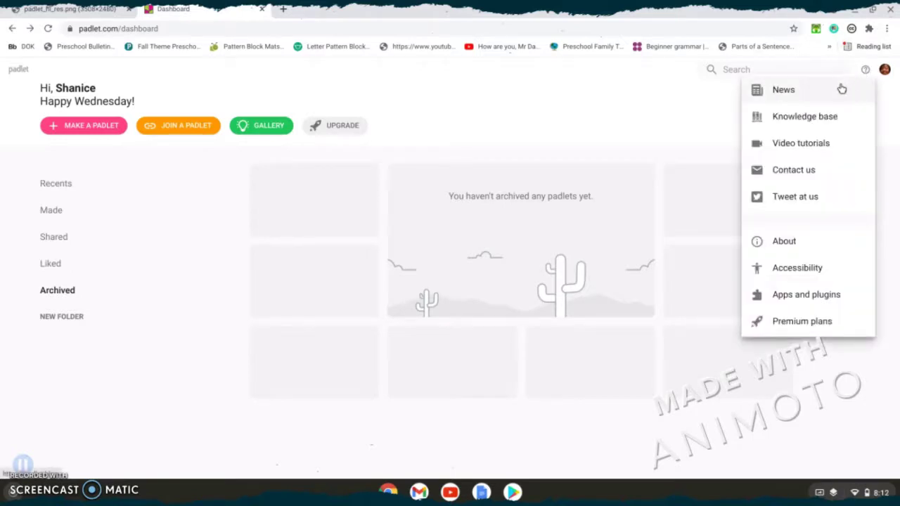
pyautogui.click(841, 90)
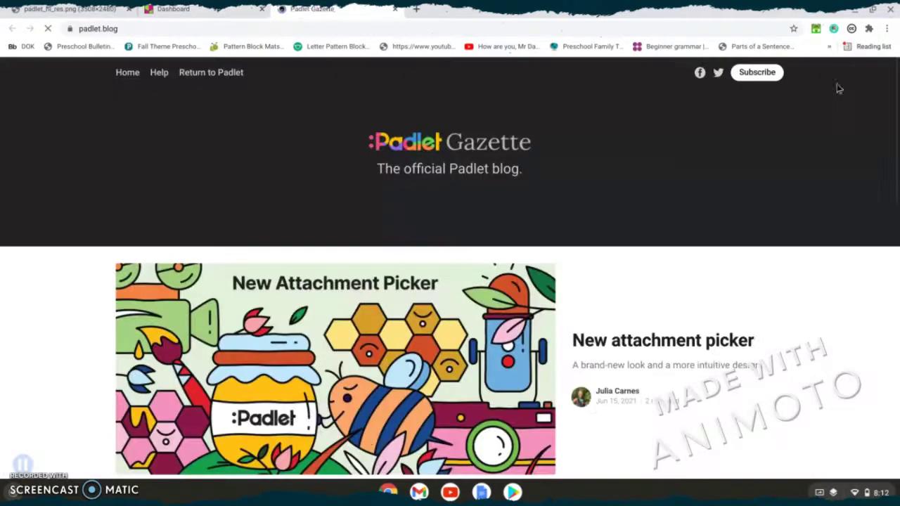
pyautogui.click(200, 73)
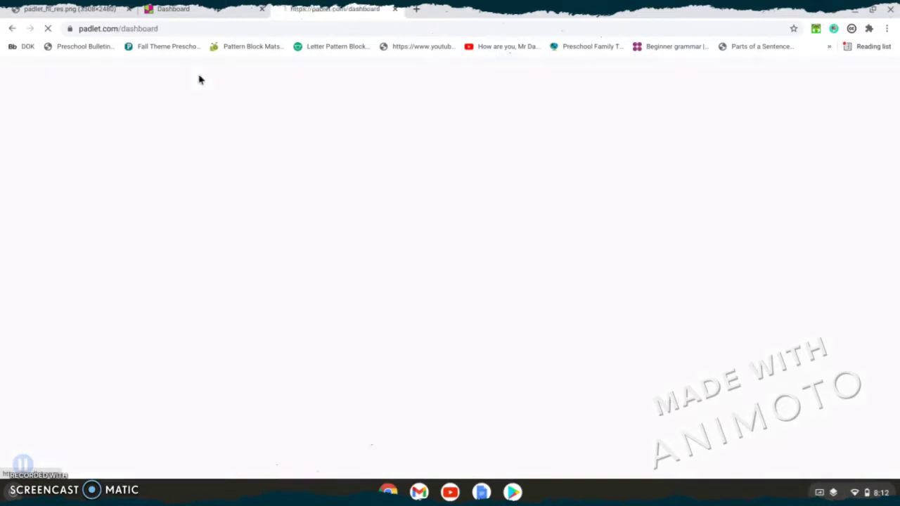
pyautogui.click(869, 69)
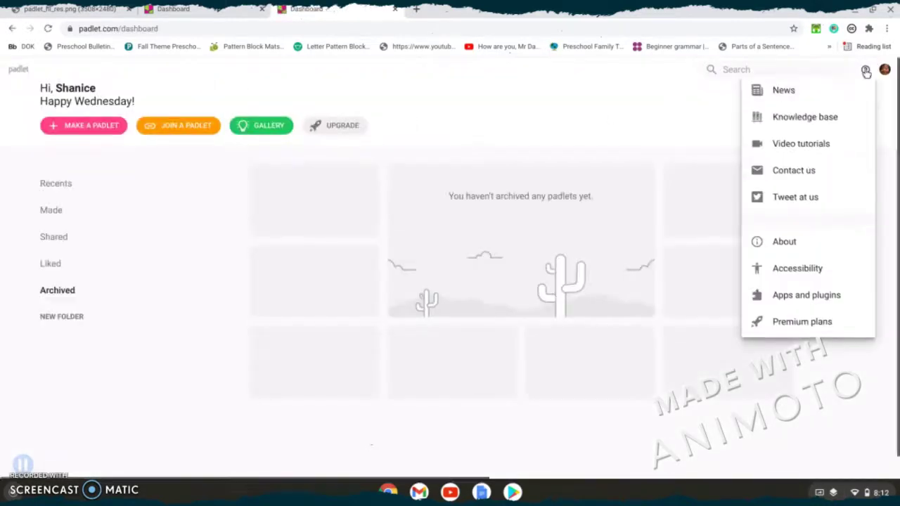
# View the Padlet knowledge base and the video tutorials channel on YouTube from the help options, returning to the dashboard after each.
pyautogui.click(805, 116)
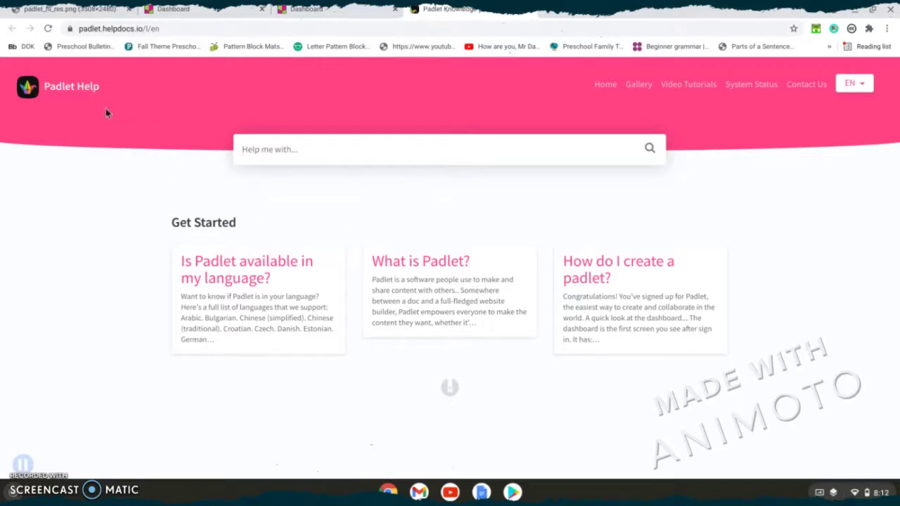
pyautogui.click(322, 10)
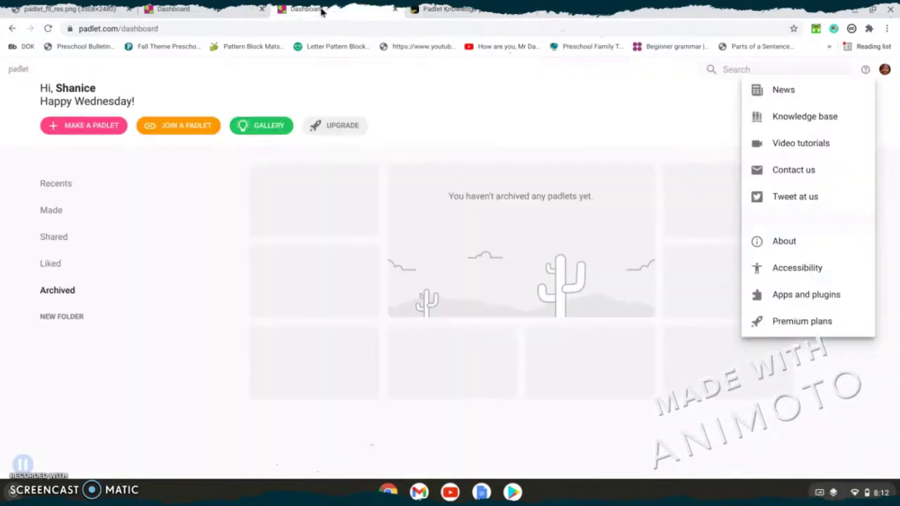
pyautogui.click(792, 144)
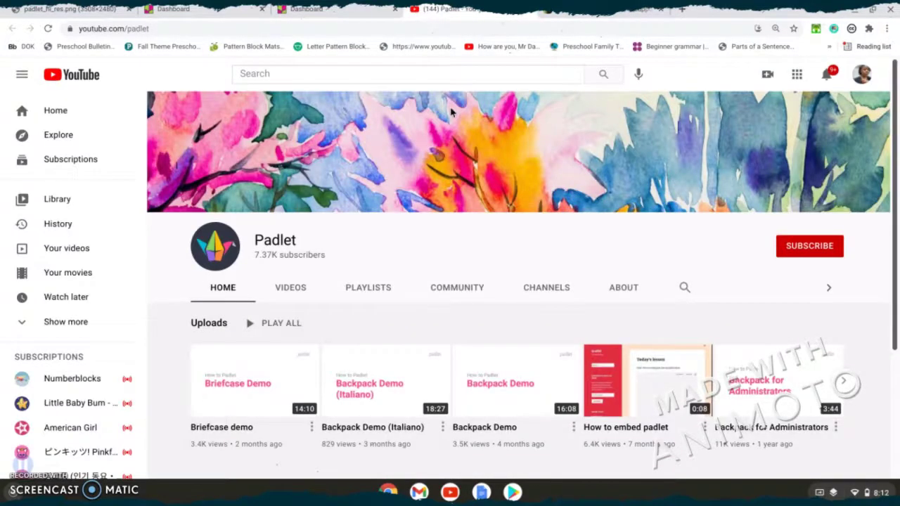
pyautogui.scroll(-1, 452, 113)
pyautogui.scroll(-1, 452, 112)
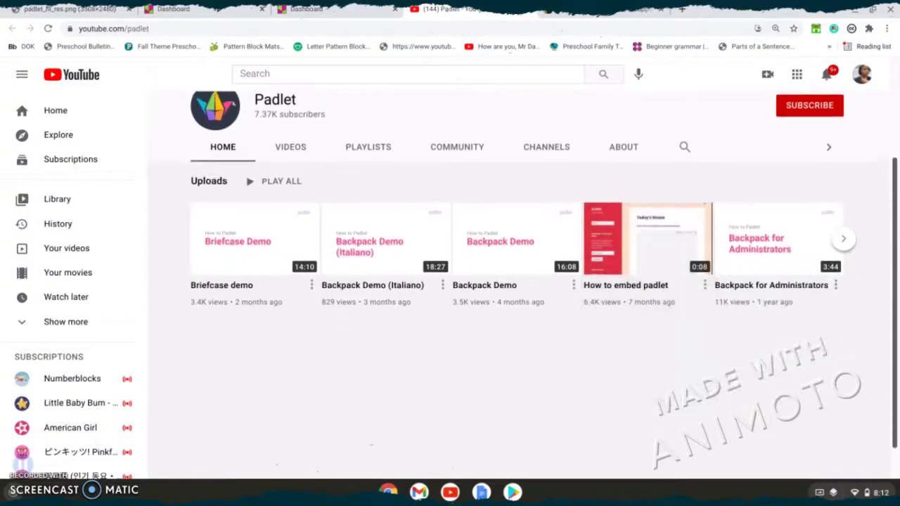
pyautogui.scroll(-1, 452, 112)
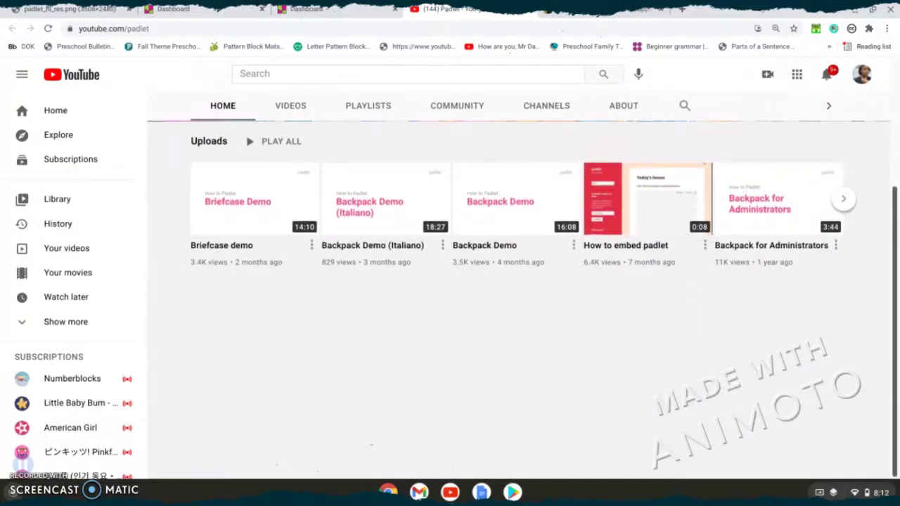
pyautogui.scroll(3, 520, 267)
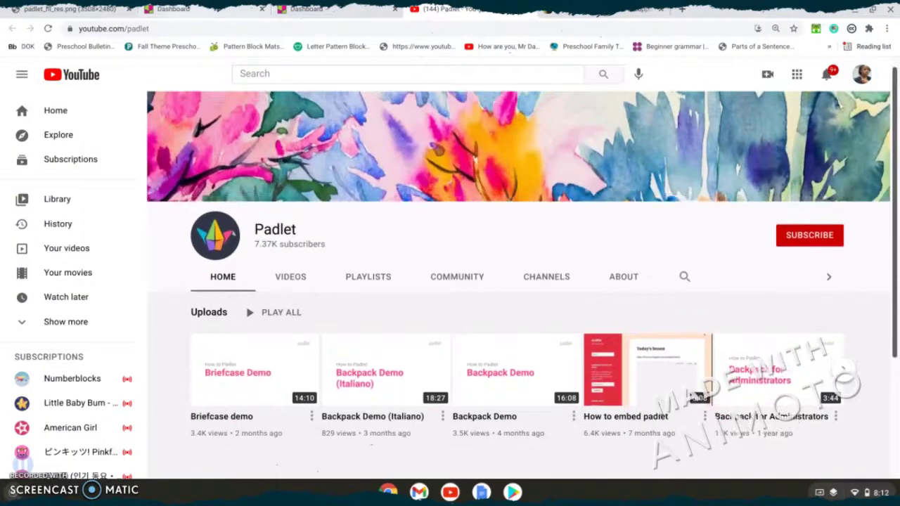
pyautogui.click(313, 12)
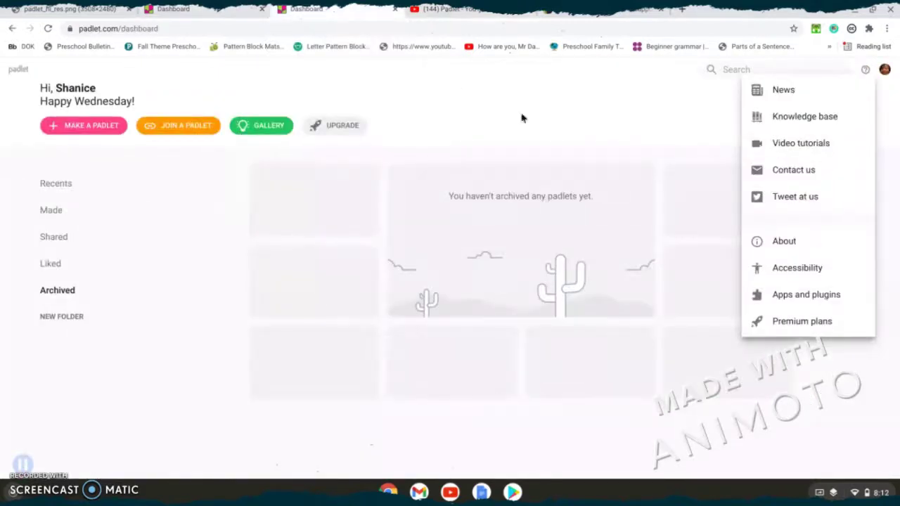
# Look through the Contact Padlet form from the help options without filling it in, and return to the dashboard.
pyautogui.click(775, 176)
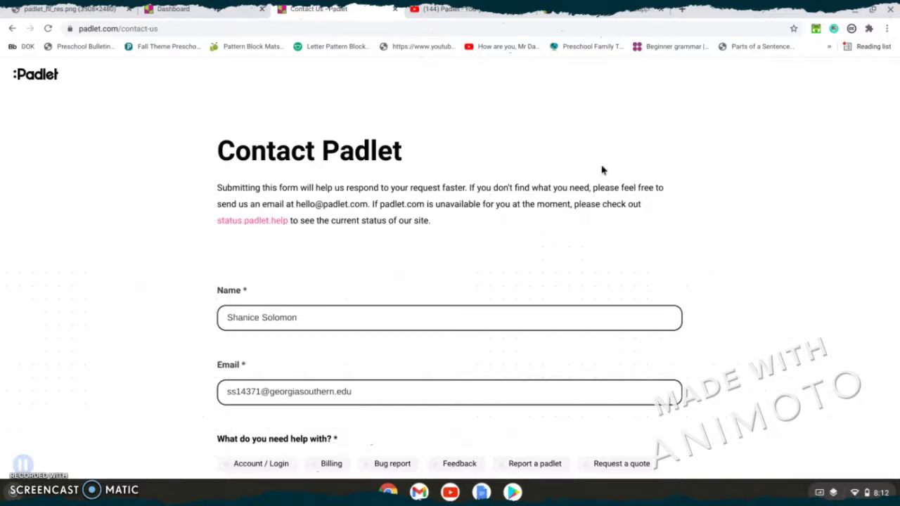
pyautogui.scroll(-3, 559, 199)
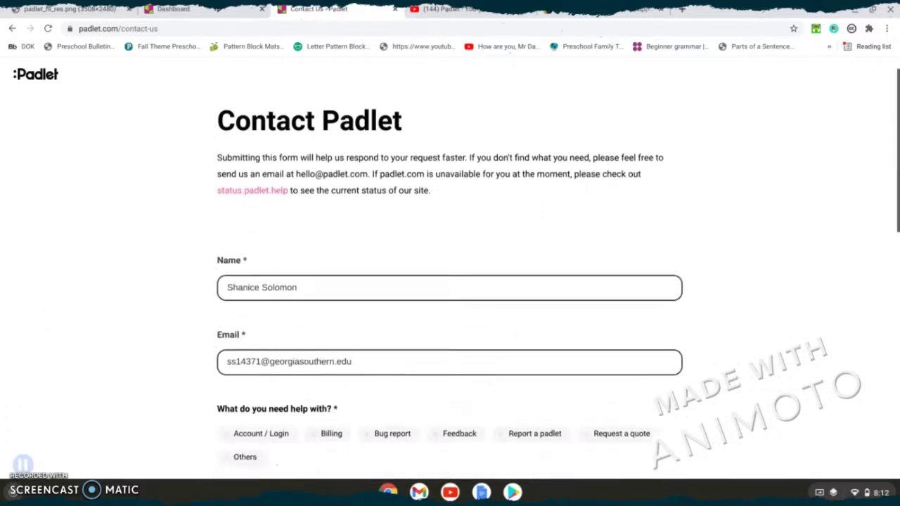
pyautogui.scroll(-1, 450, 282)
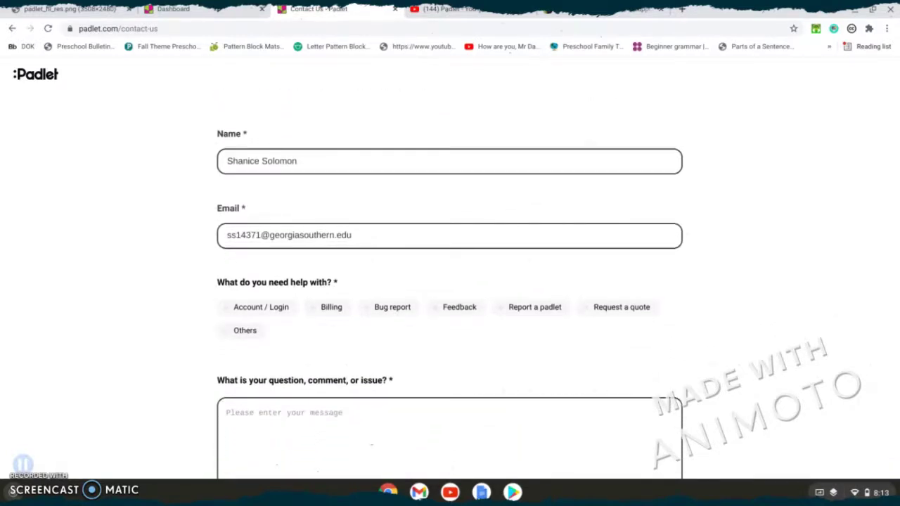
pyautogui.scroll(-2, 449, 281)
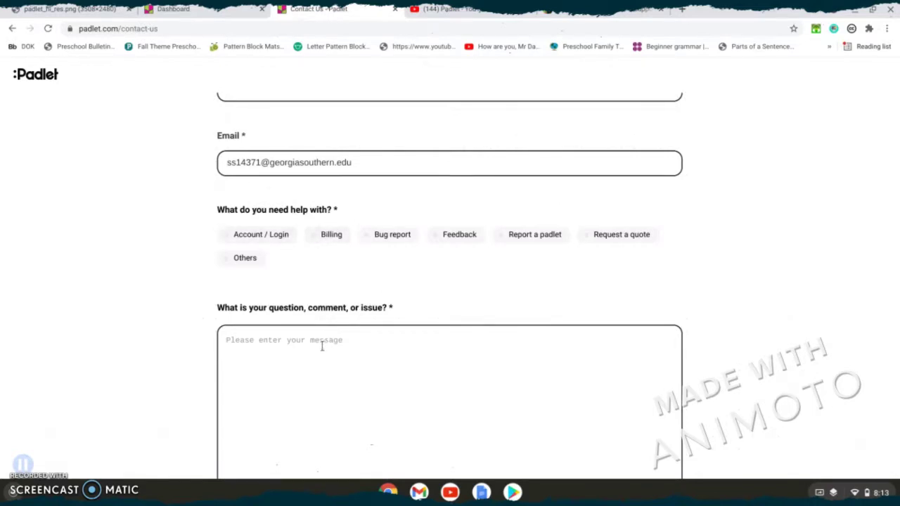
pyautogui.scroll(-3, 322, 346)
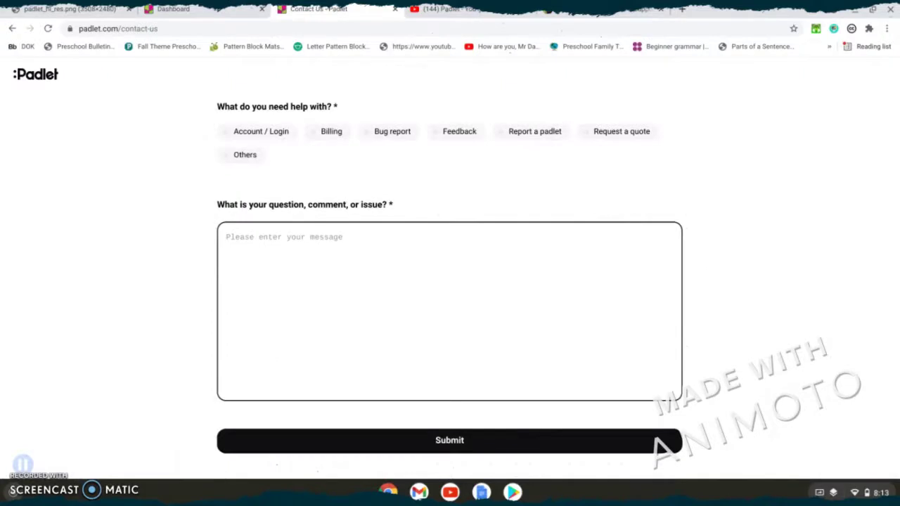
pyautogui.scroll(10, 450, 281)
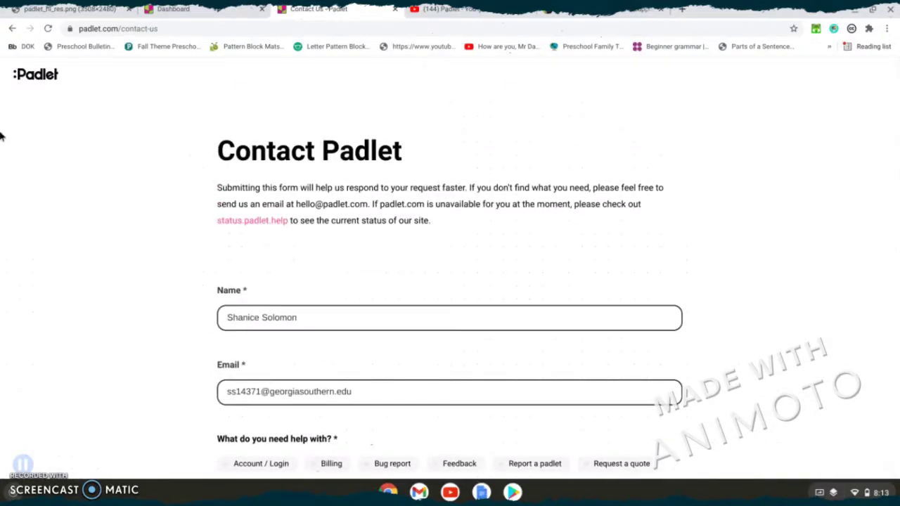
pyautogui.click(211, 9)
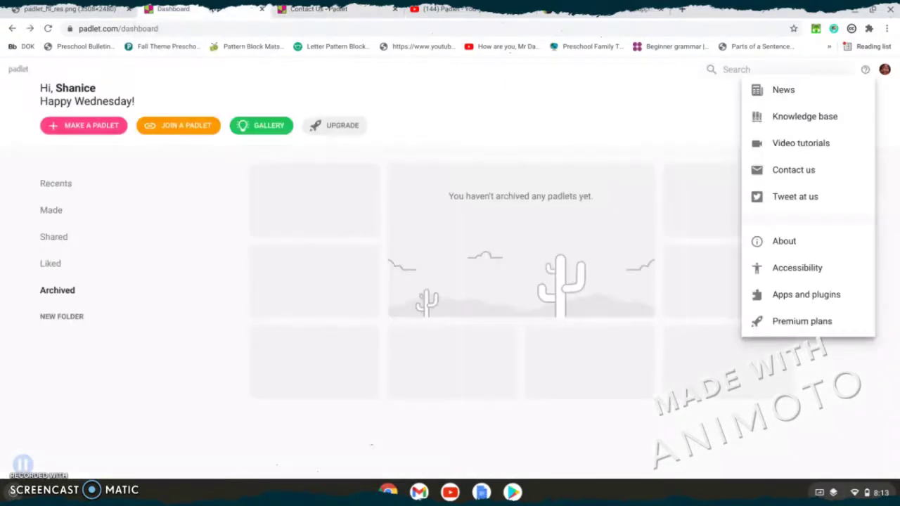
# Browse the tweets on Padlet's Twitter page from the help options, and return to the dashboard.
pyautogui.click(784, 206)
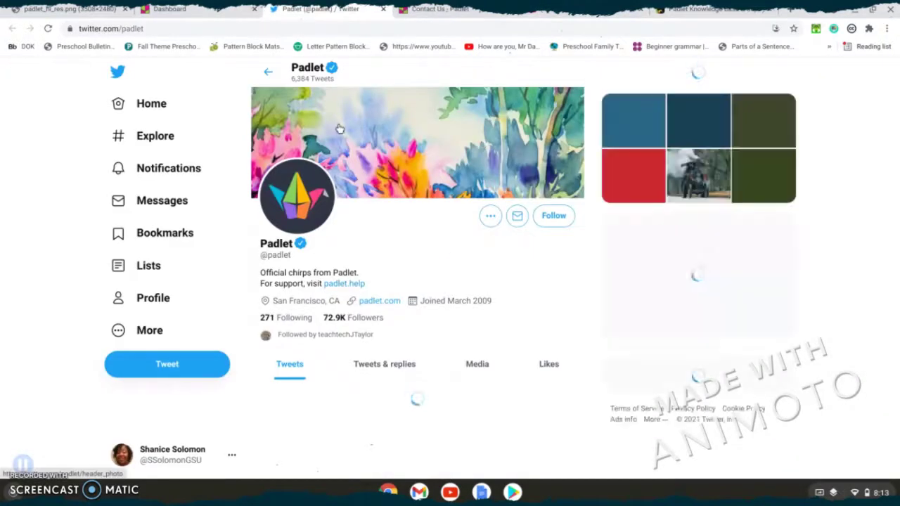
pyautogui.scroll(-2, 338, 129)
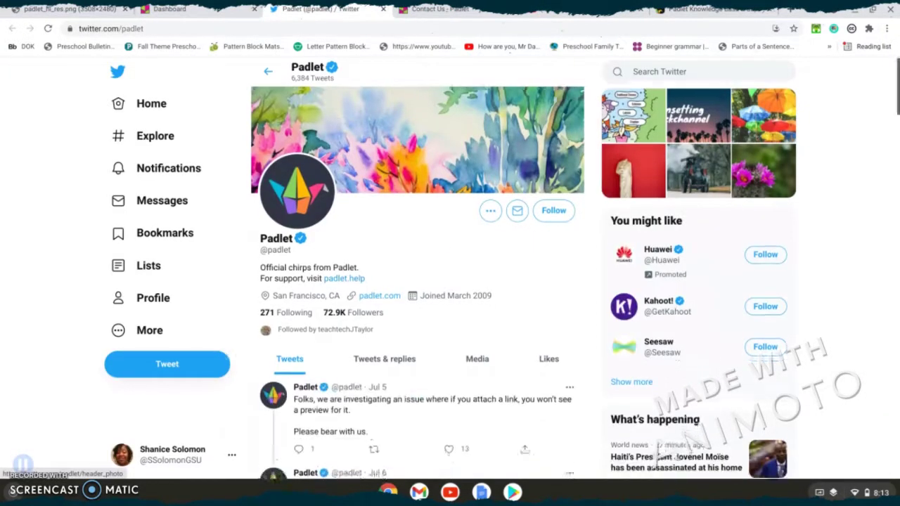
pyautogui.scroll(-5, 421, 281)
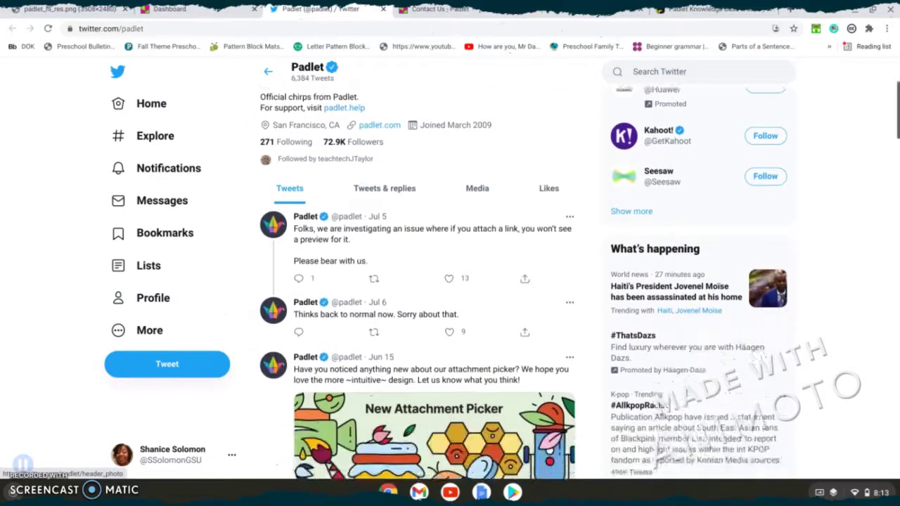
pyautogui.scroll(-6, 422, 281)
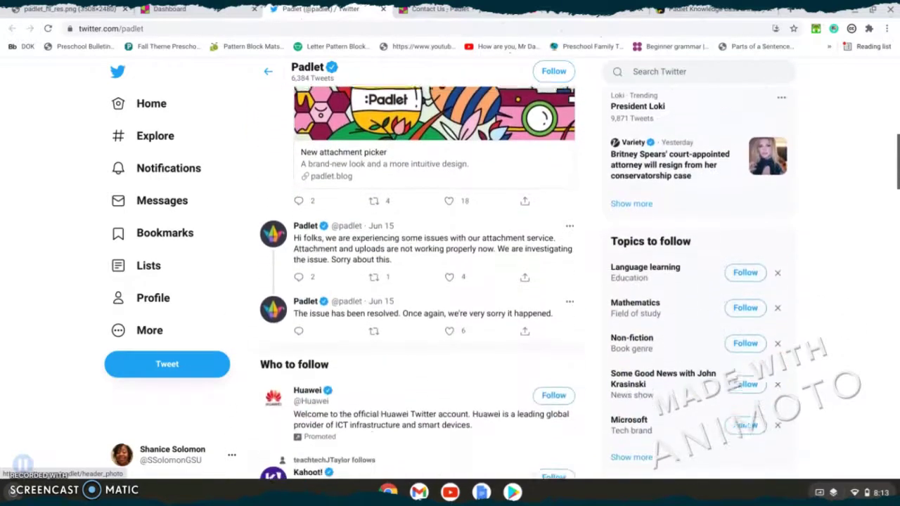
pyautogui.scroll(-6, 421, 281)
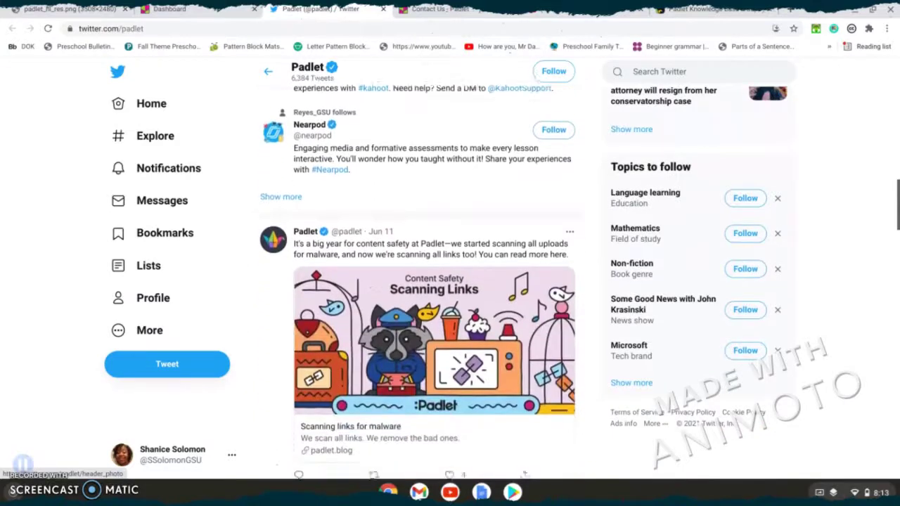
pyautogui.scroll(-2, 422, 281)
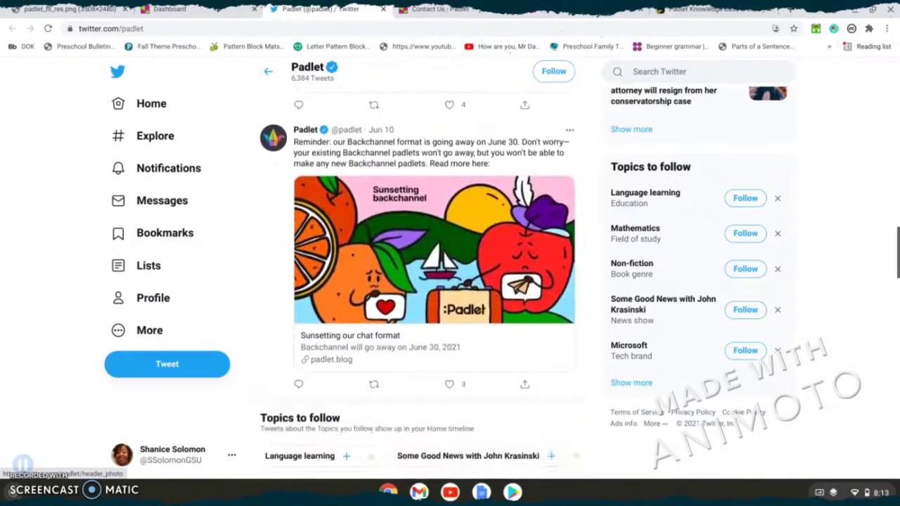
pyautogui.scroll(12, 422, 281)
pyautogui.scroll(4, 422, 281)
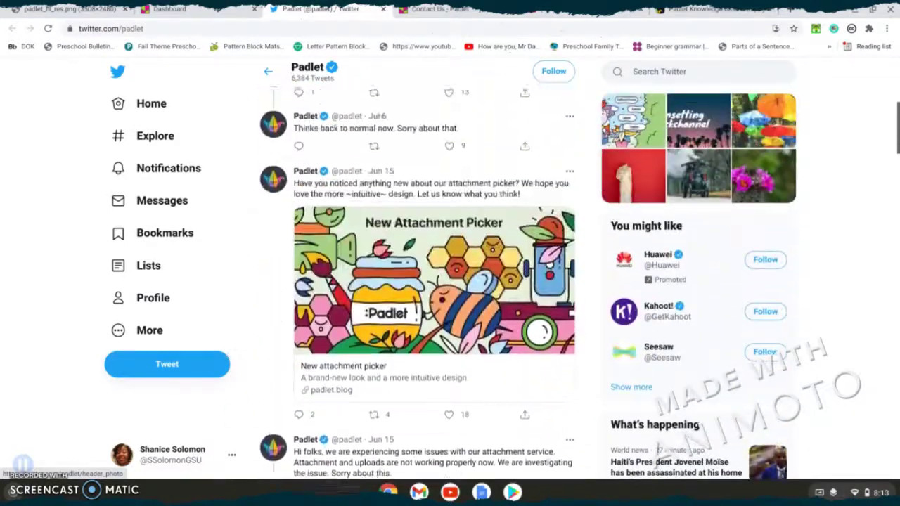
pyautogui.click(176, 10)
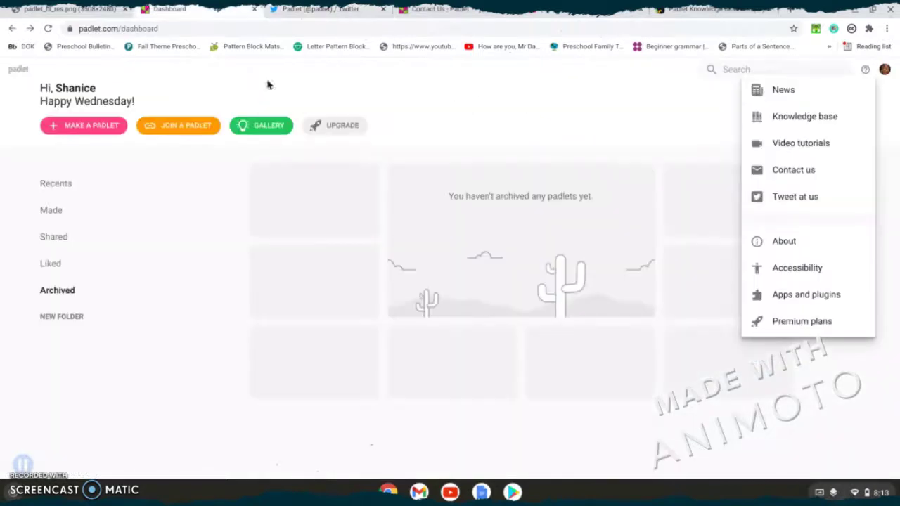
# Look over the Padlet About page with its policies and information padlets, and show the help options there.
pyautogui.click(849, 241)
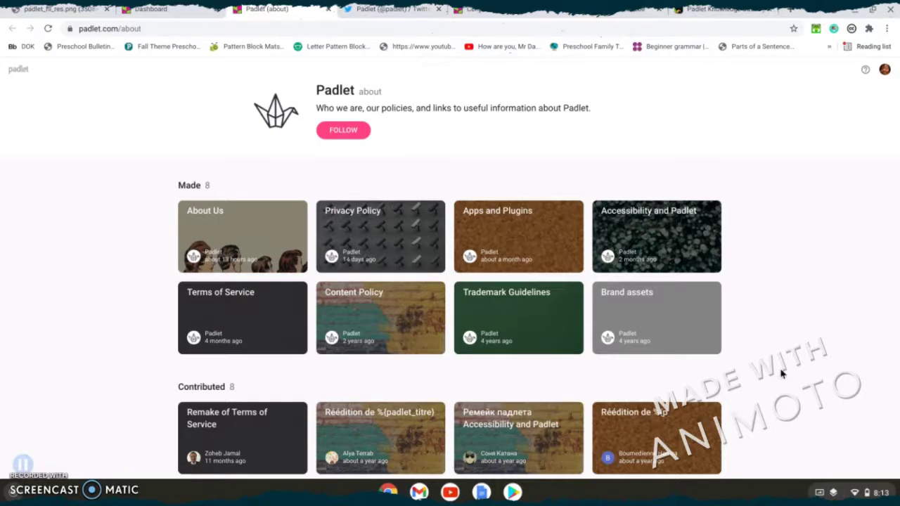
pyautogui.scroll(-3, 782, 373)
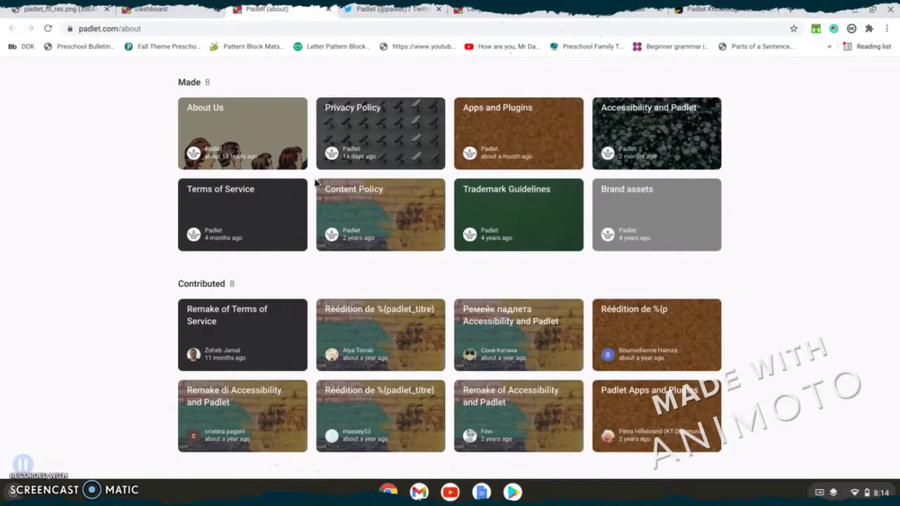
pyautogui.scroll(3, 315, 183)
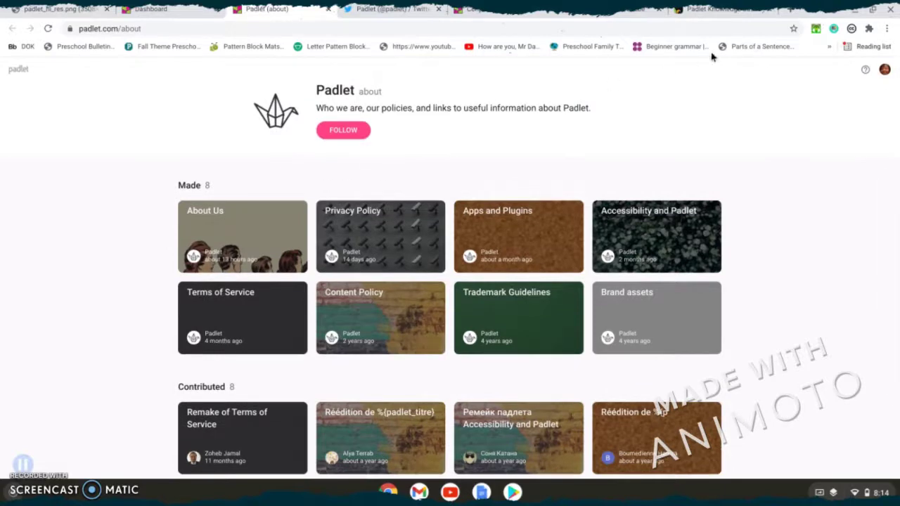
pyautogui.click(864, 69)
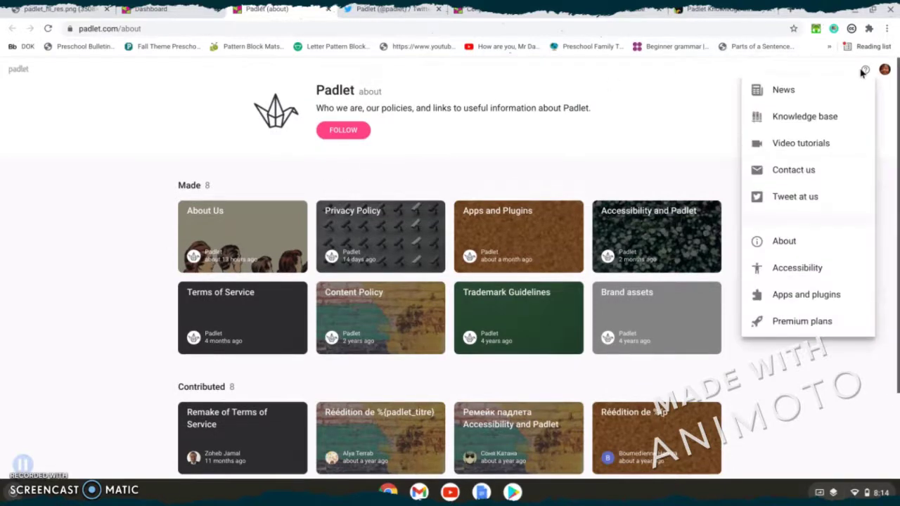
# Read through the Accessibility and Padlet page from the help options, and return to the About page.
pyautogui.click(797, 267)
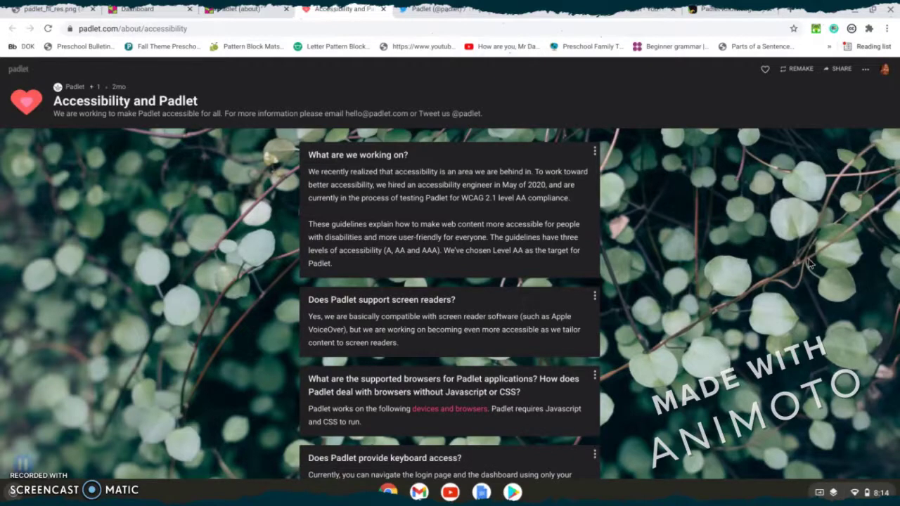
pyautogui.scroll(-3, 810, 263)
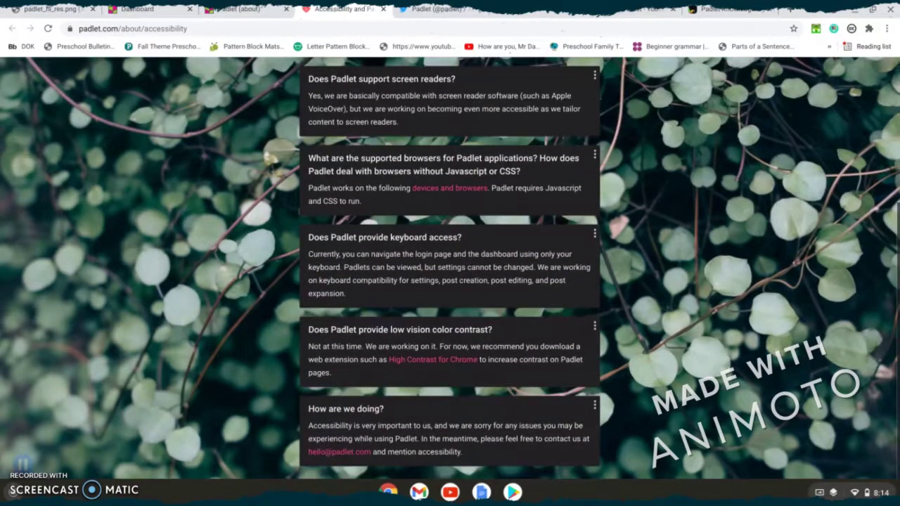
pyautogui.scroll(1, 449, 267)
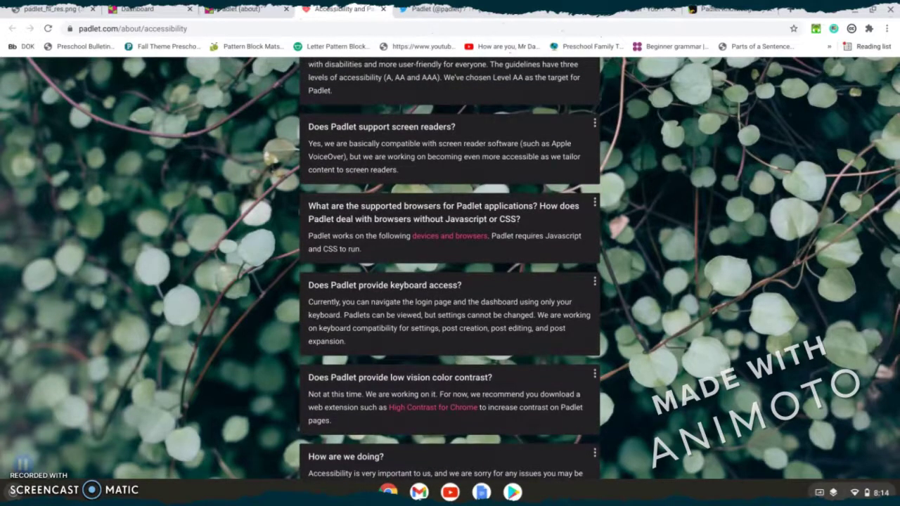
pyautogui.scroll(-1, 450, 267)
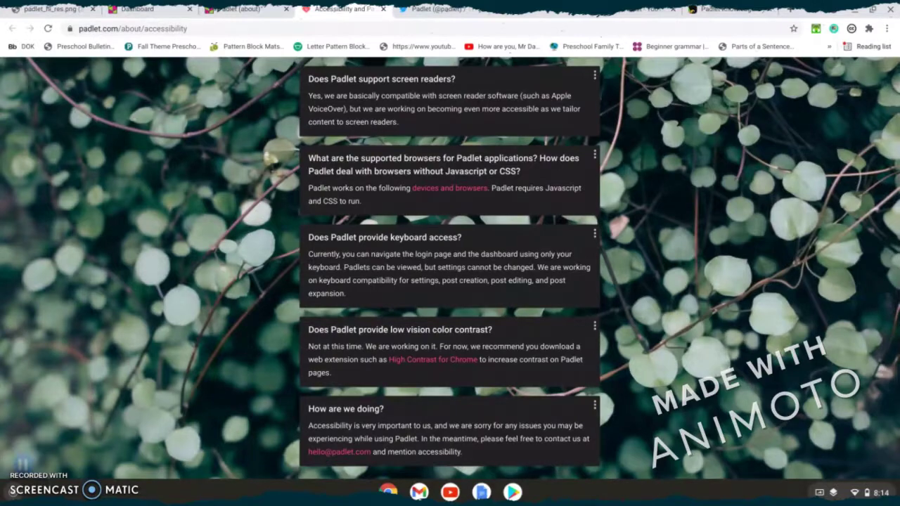
pyautogui.scroll(5, 449, 267)
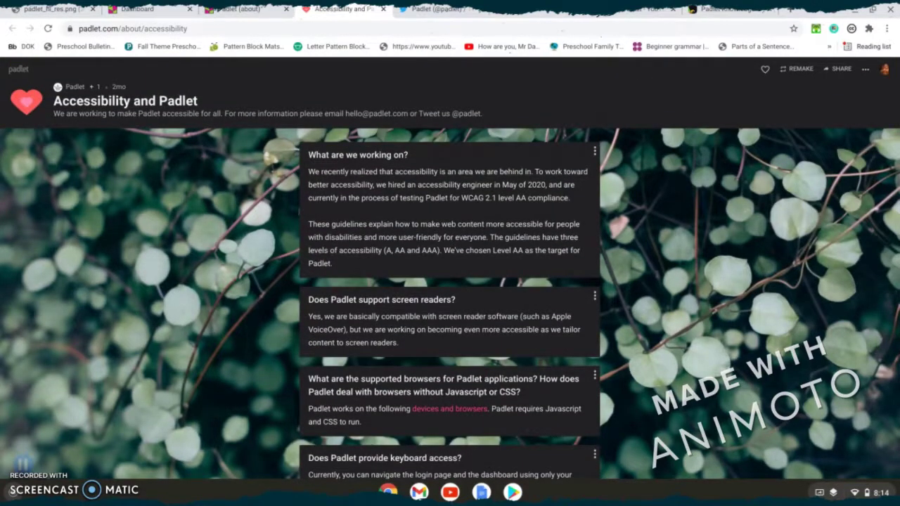
pyautogui.click(244, 14)
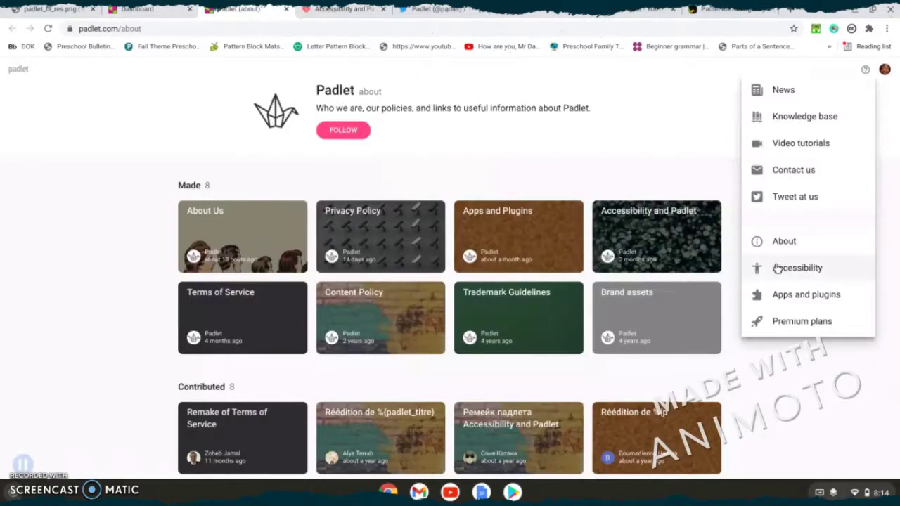
# View the Apps and Plugins page, return to the dashboard and view the Premium plans page from the help options.
pyautogui.click(792, 304)
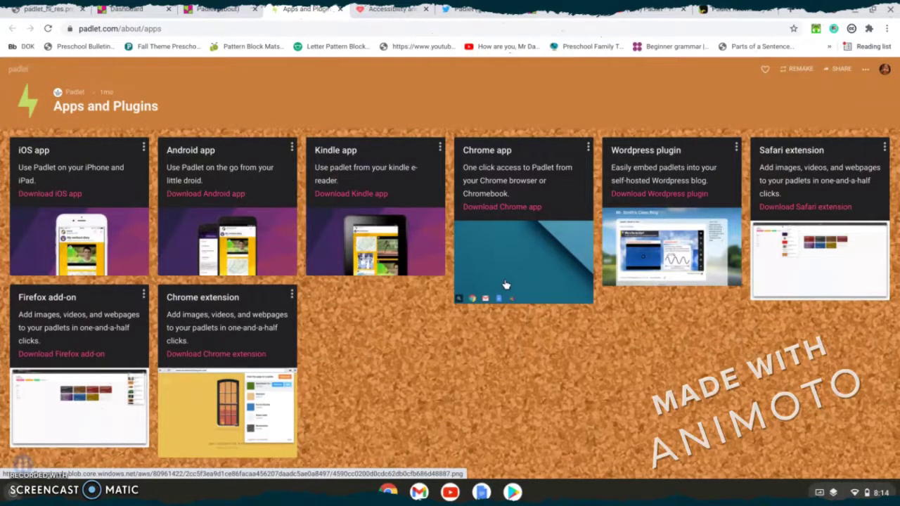
pyautogui.click(128, 9)
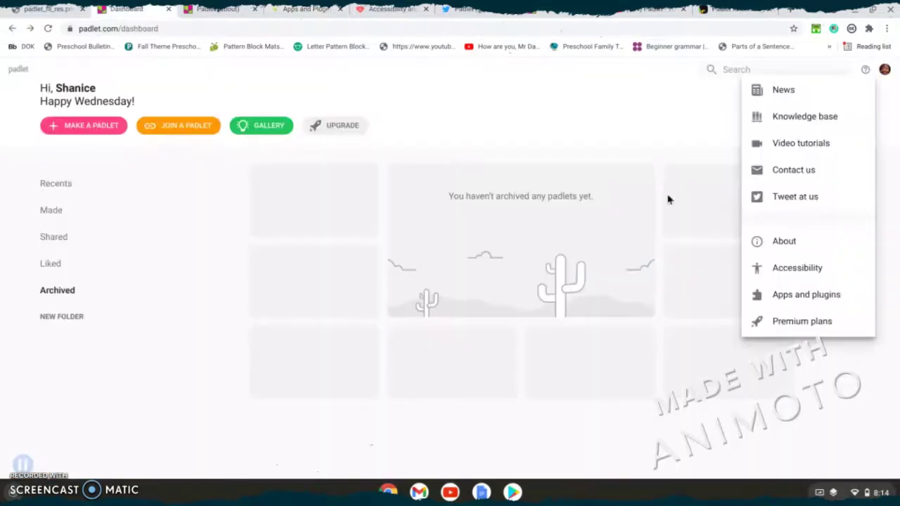
pyautogui.click(778, 330)
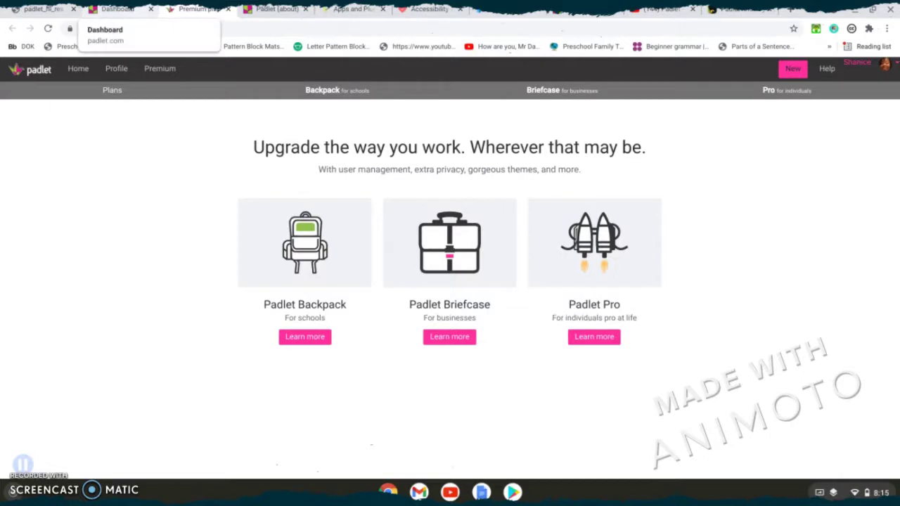
# Close the pages opened from the help options, keeping the dashboard, and dismiss the help options there.
pyautogui.click(227, 9)
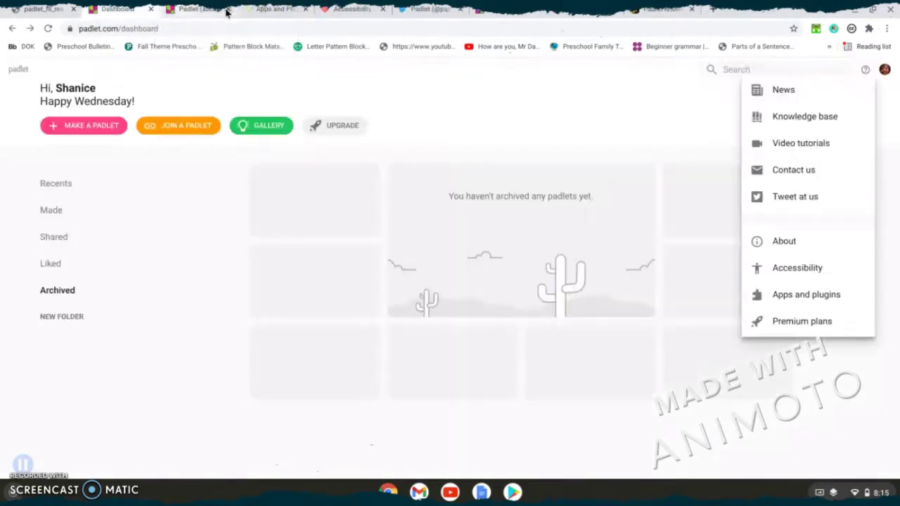
pyautogui.click(227, 9)
pyautogui.click(227, 10)
pyautogui.click(227, 9)
pyautogui.click(227, 9)
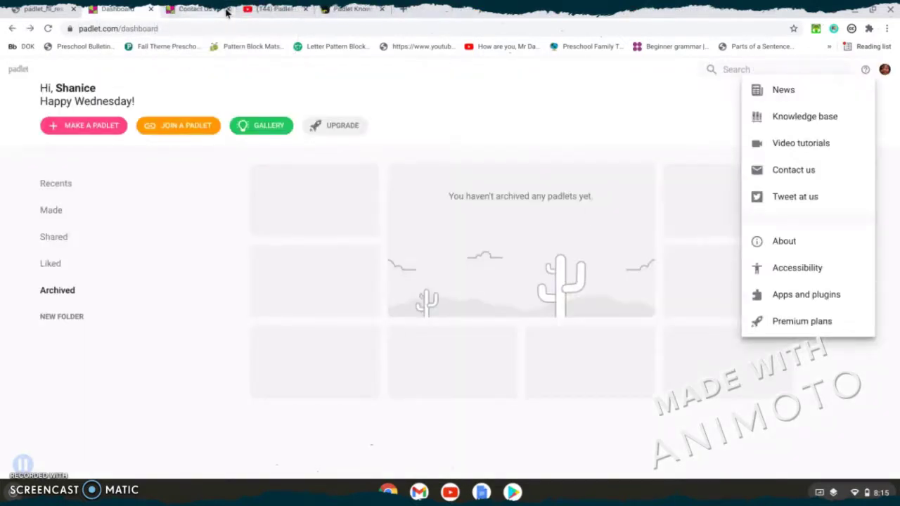
pyautogui.click(227, 9)
pyautogui.click(227, 9)
pyautogui.click(227, 10)
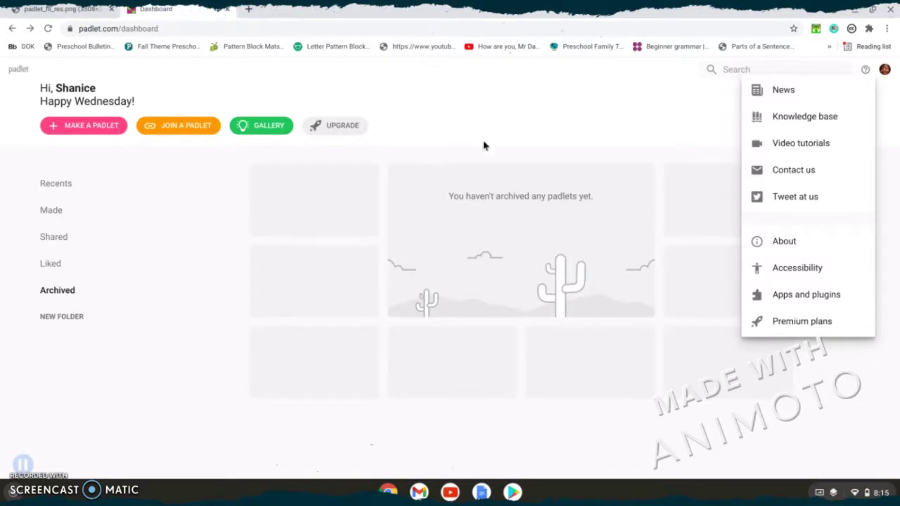
pyautogui.click(584, 131)
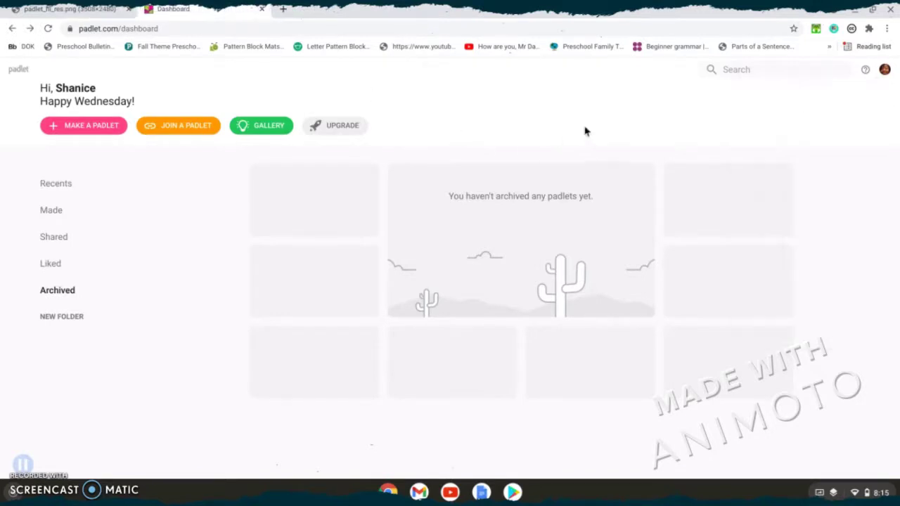
# Review the account options, go to the home dashboard from them and show the recent padlets.
pyautogui.click(885, 70)
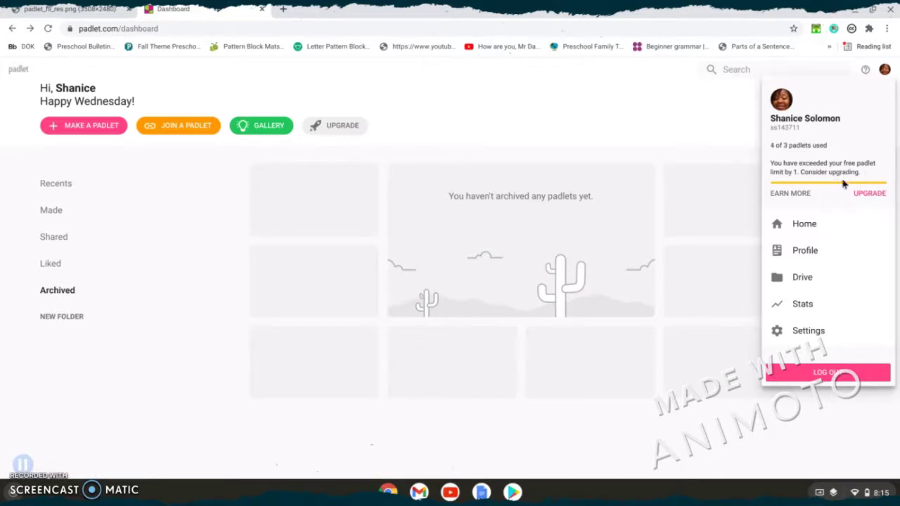
pyautogui.click(824, 232)
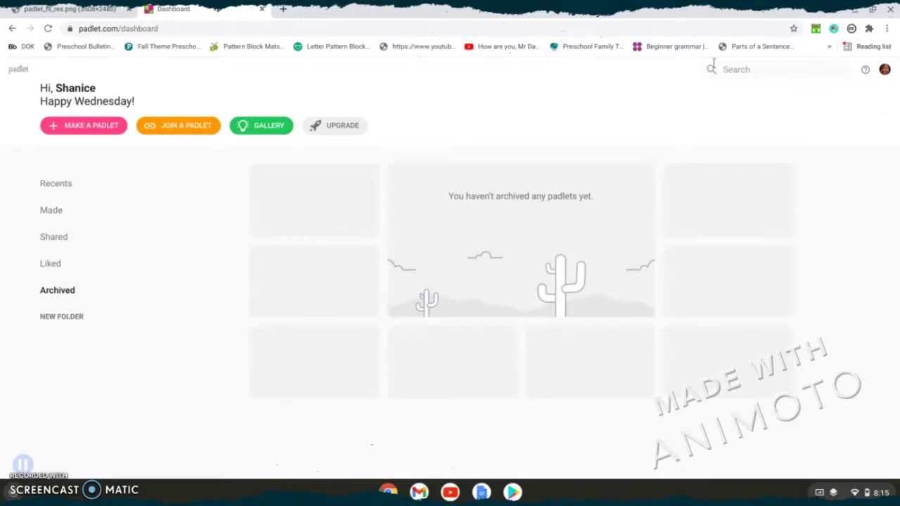
pyautogui.click(91, 187)
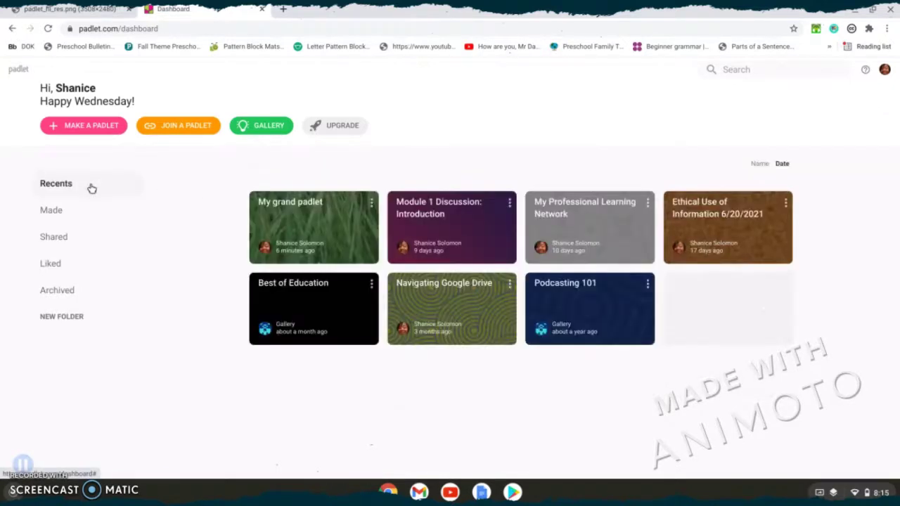
# View the Profile page and the Drive page from the account options, and return to the profile.
pyautogui.click(884, 70)
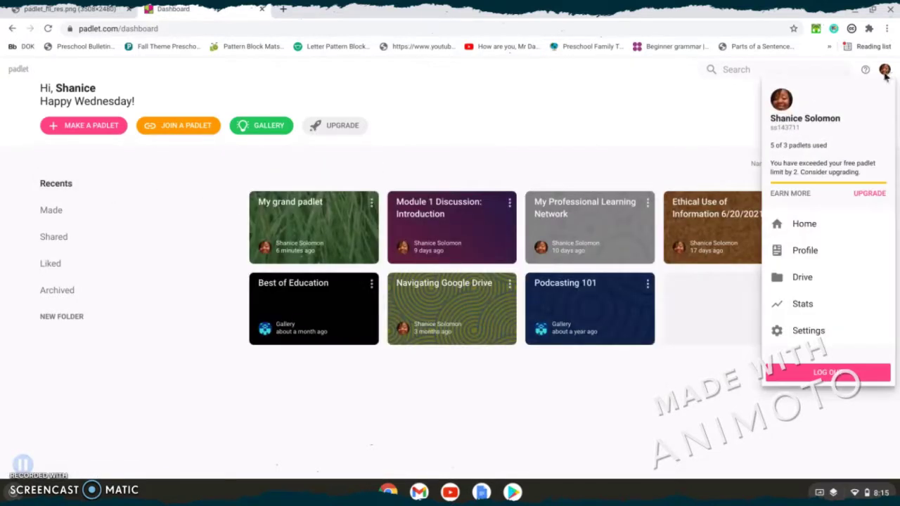
pyautogui.click(820, 251)
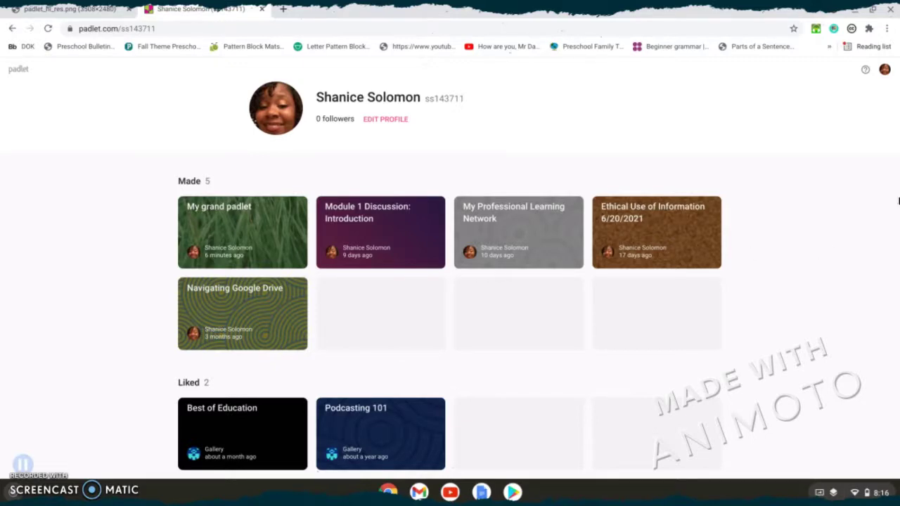
pyautogui.click(884, 70)
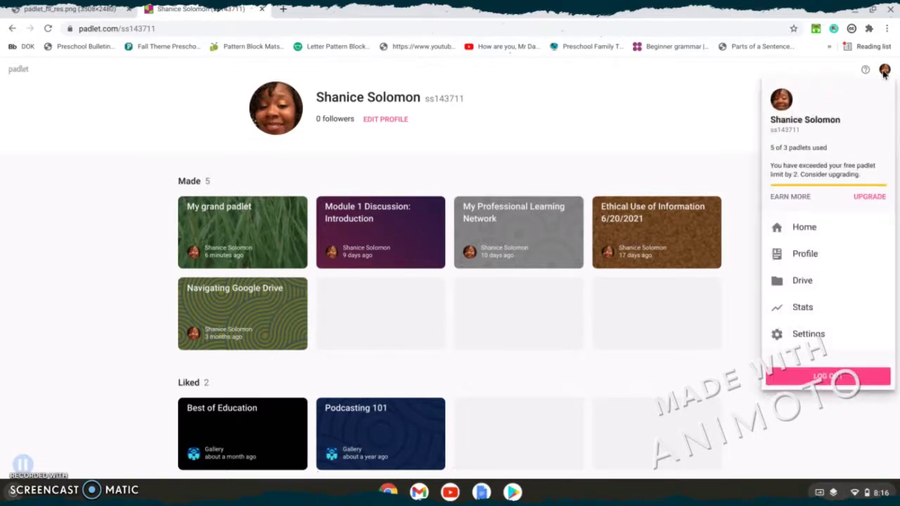
pyautogui.click(821, 279)
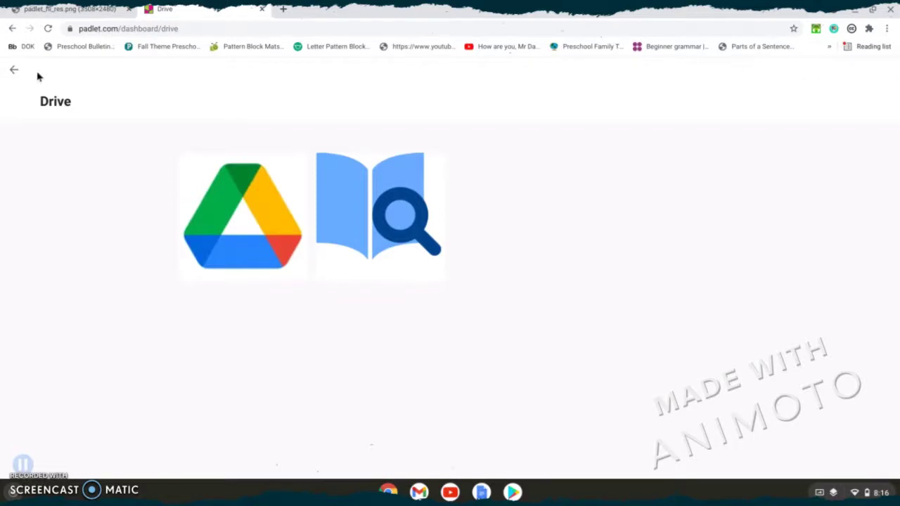
pyautogui.click(14, 70)
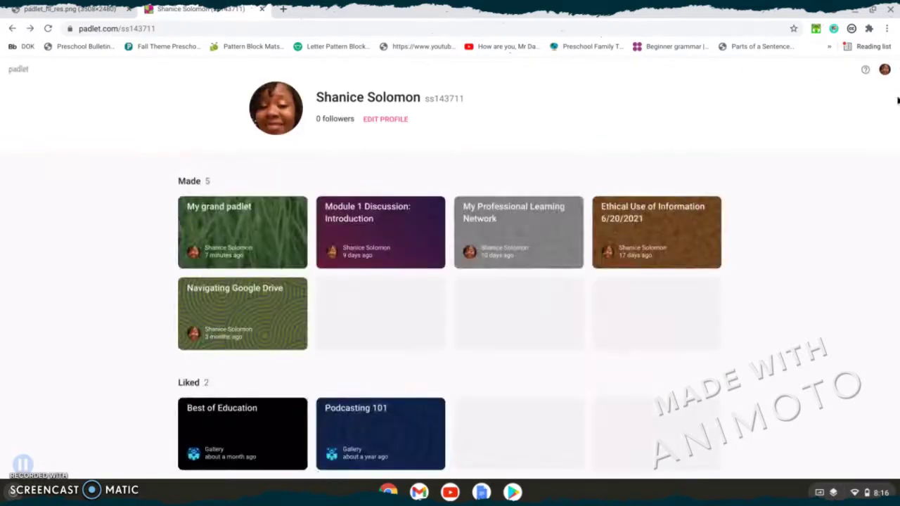
# View the Stats page from the account options, and return to the profile.
pyautogui.click(884, 70)
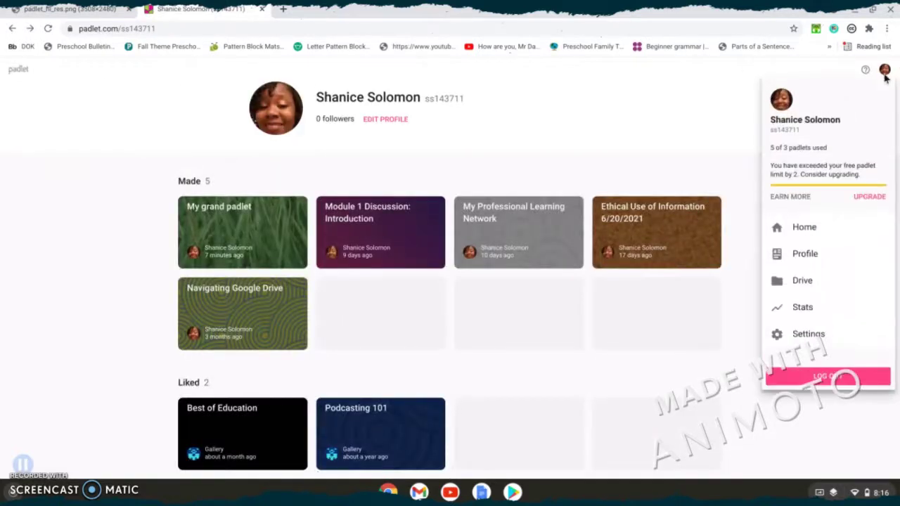
pyautogui.click(825, 305)
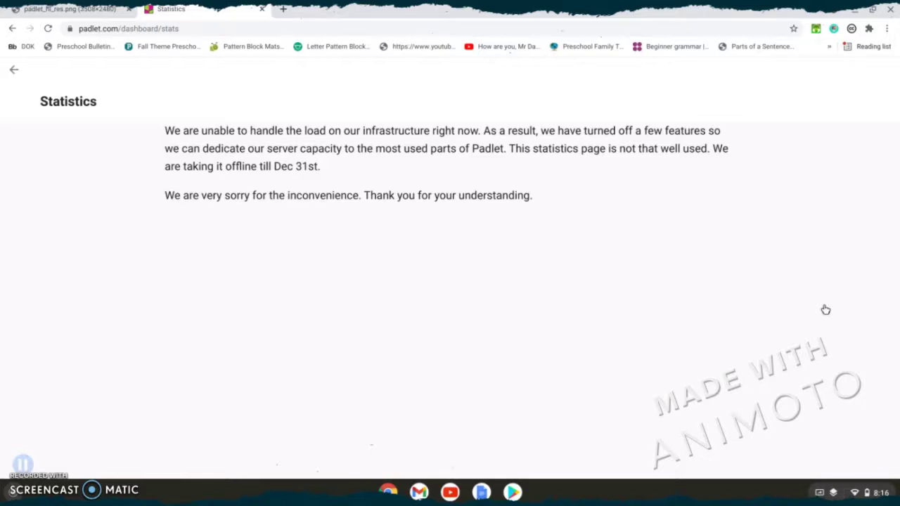
pyautogui.click(11, 72)
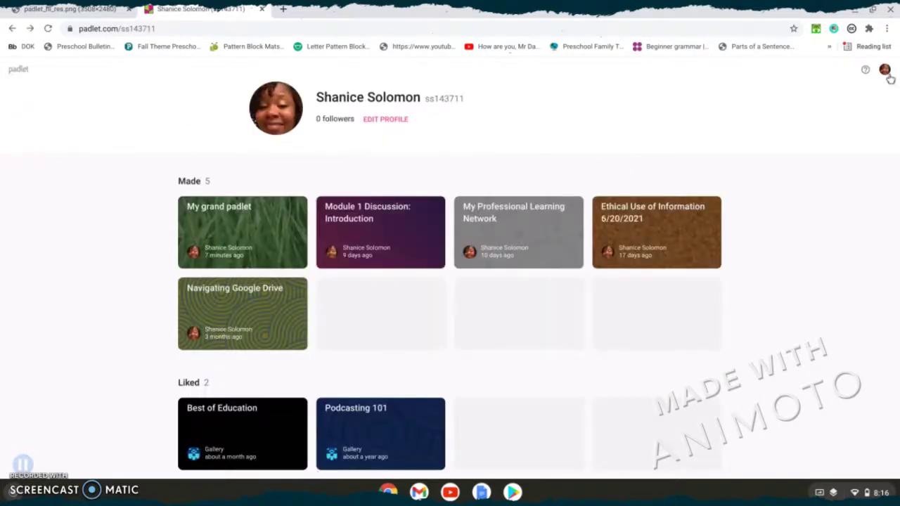
# Mark the account as a teacher in the basic info settings and save the update.
pyautogui.click(884, 70)
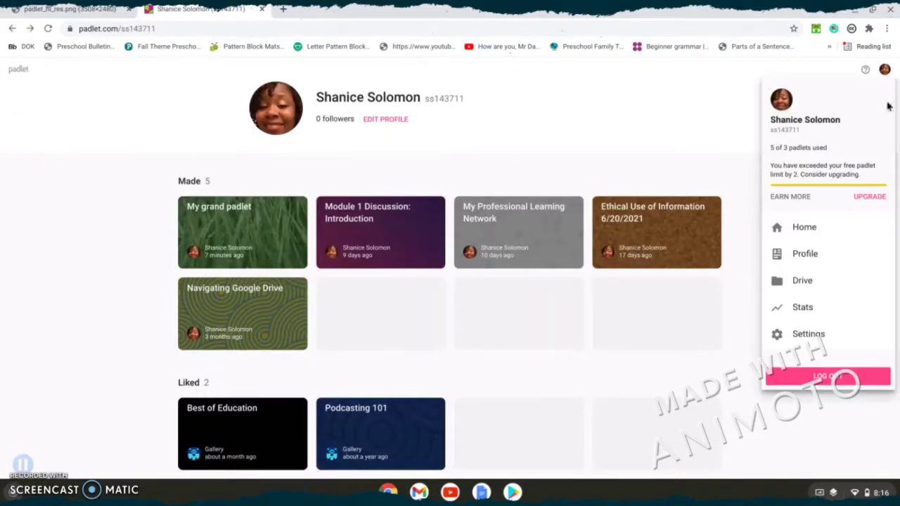
pyautogui.click(834, 331)
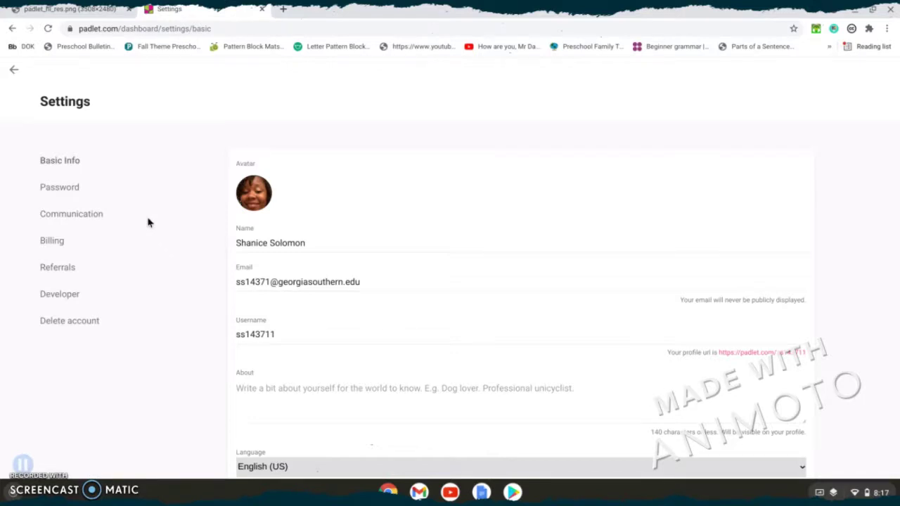
pyautogui.scroll(-1, 147, 222)
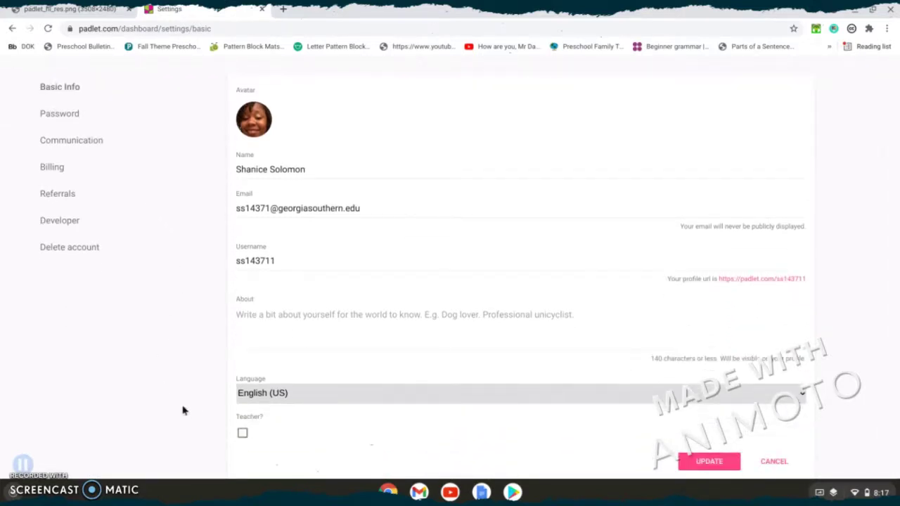
pyautogui.click(243, 433)
pyautogui.click(714, 462)
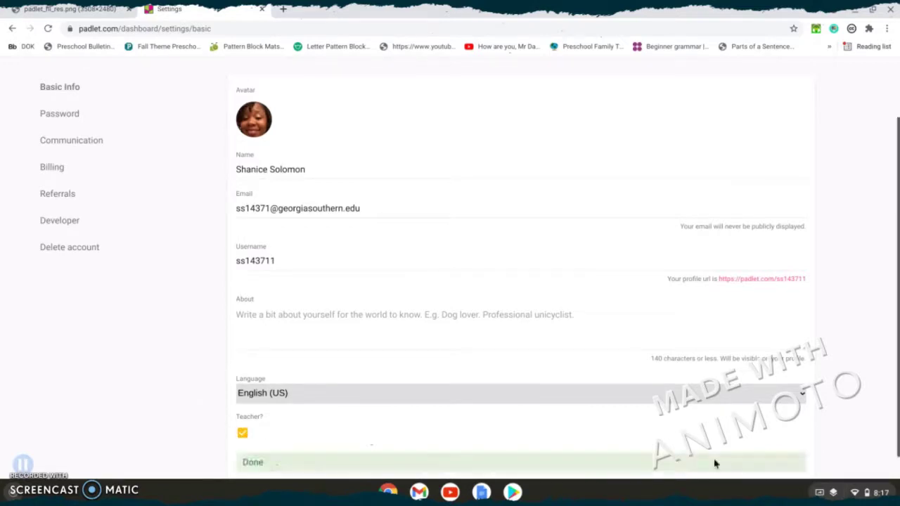
# Look at the Password settings with the fields for the current and new password, leaving both empty.
pyautogui.click(90, 125)
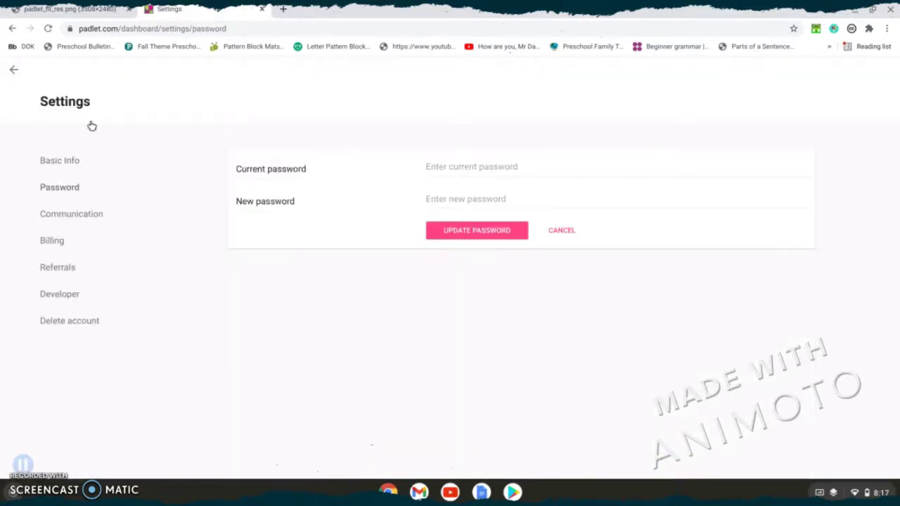
pyautogui.click(452, 172)
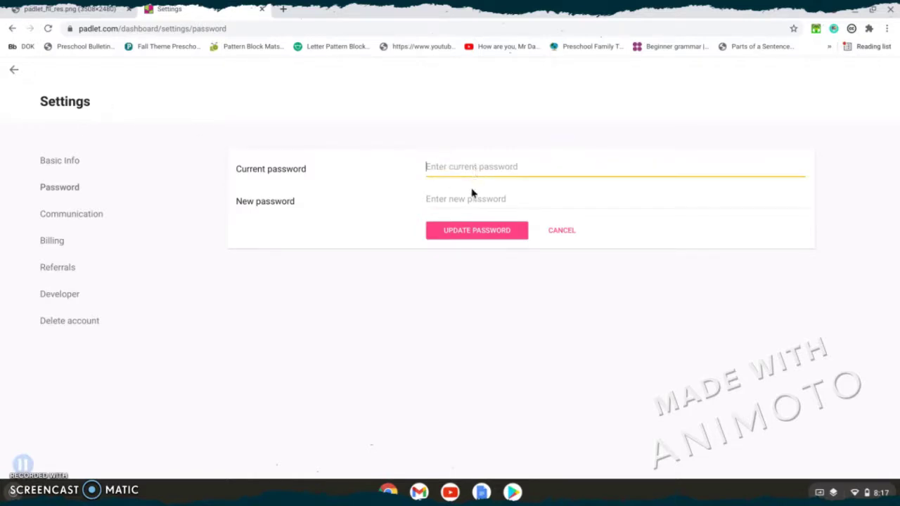
pyautogui.click(469, 197)
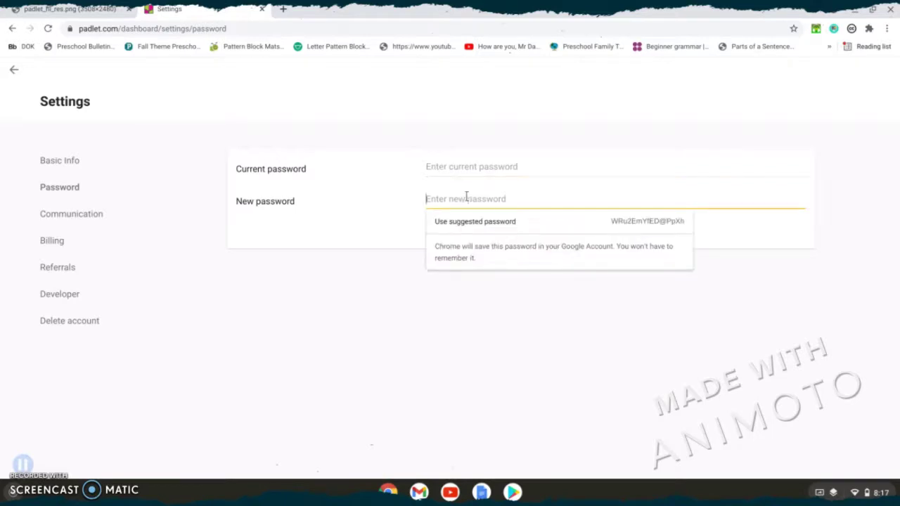
pyautogui.click(370, 272)
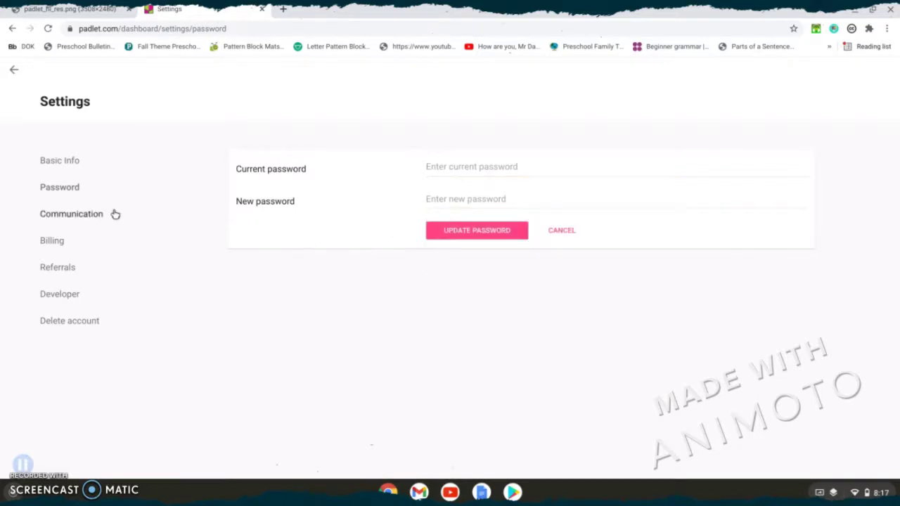
# Read through the Communication settings with the notifications for each padlet, and view the Billing settings.
pyautogui.click(86, 215)
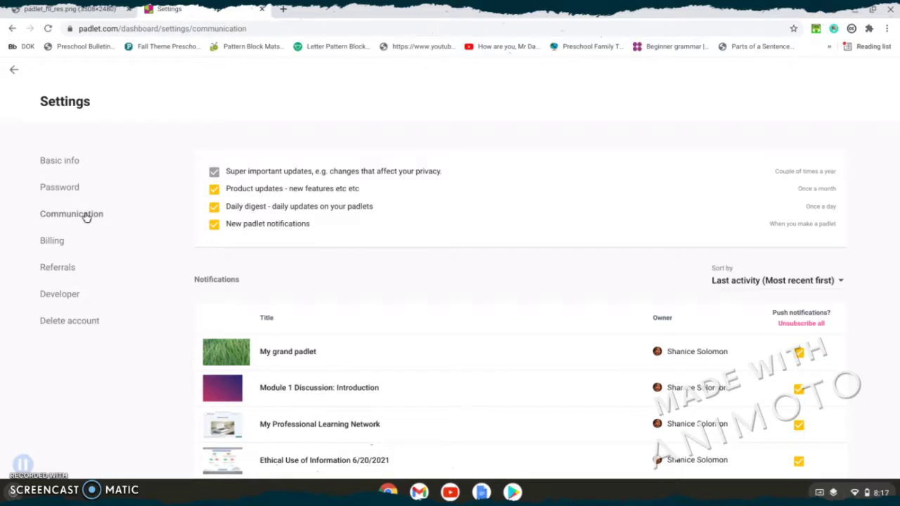
pyautogui.scroll(-4, 521, 316)
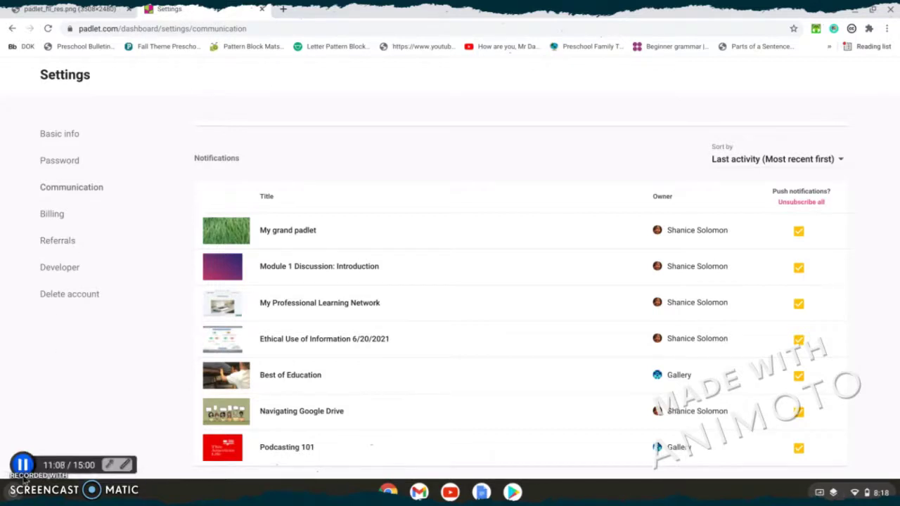
pyautogui.click(100, 210)
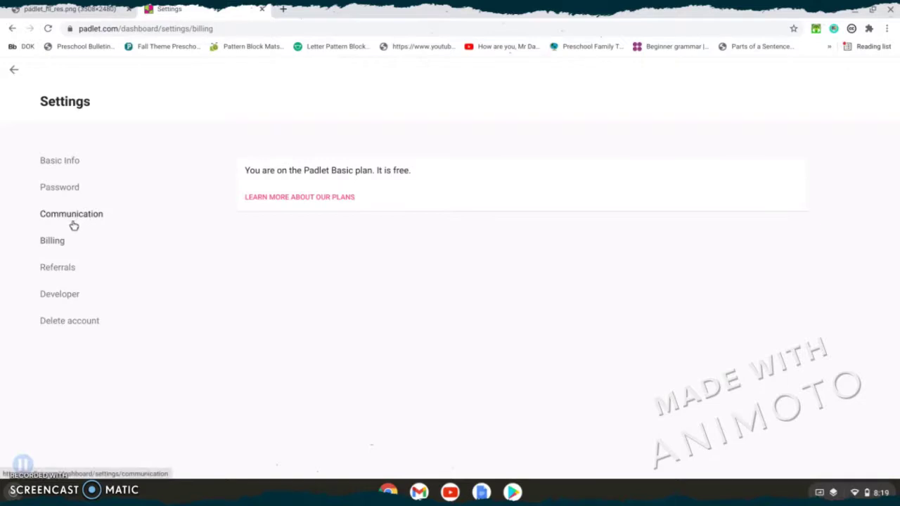
# Look over the Referrals, Developer and Delete account settings.
pyautogui.click(61, 269)
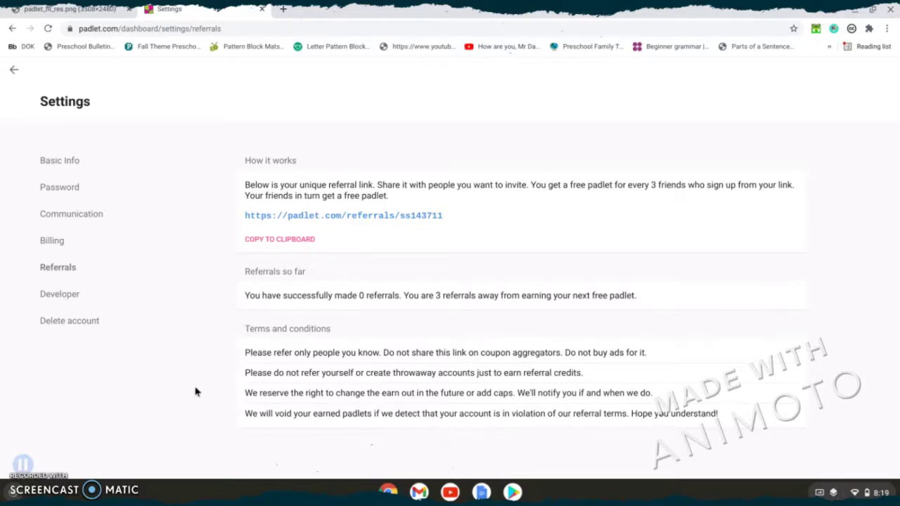
pyautogui.click(89, 301)
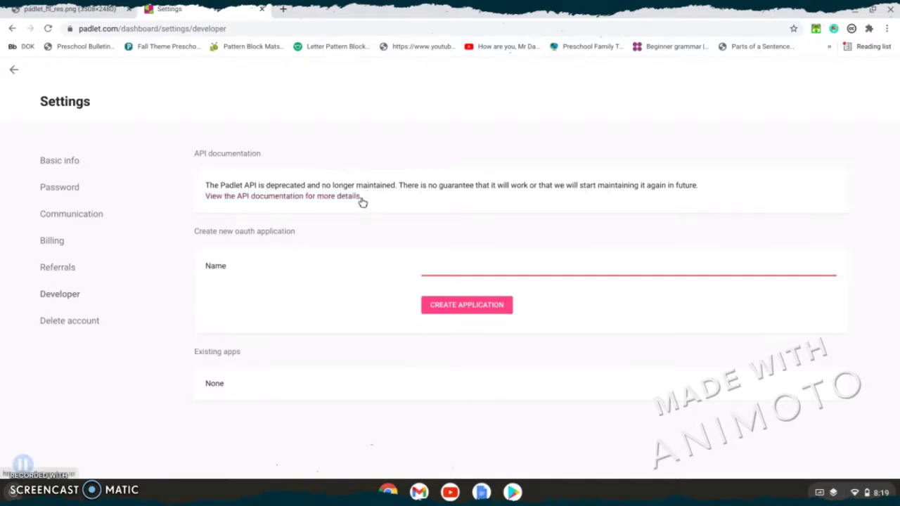
pyautogui.scroll(-1, 361, 202)
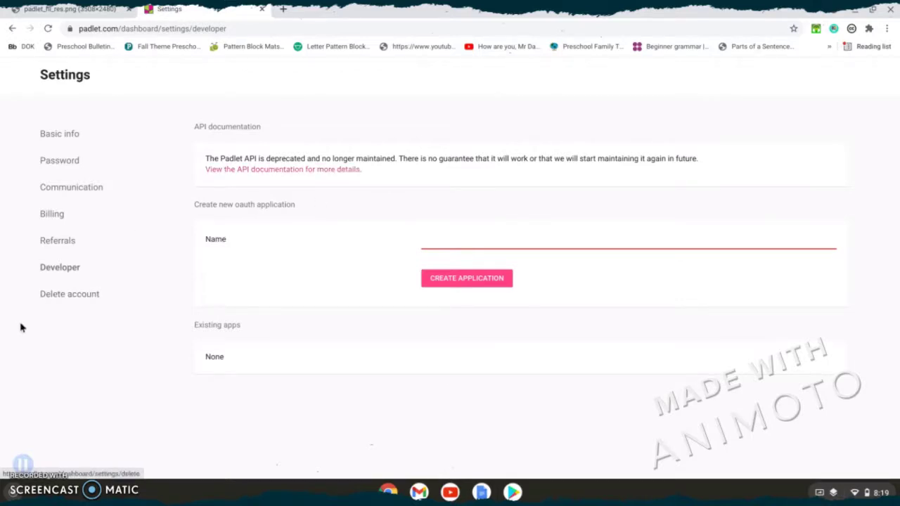
pyautogui.click(69, 298)
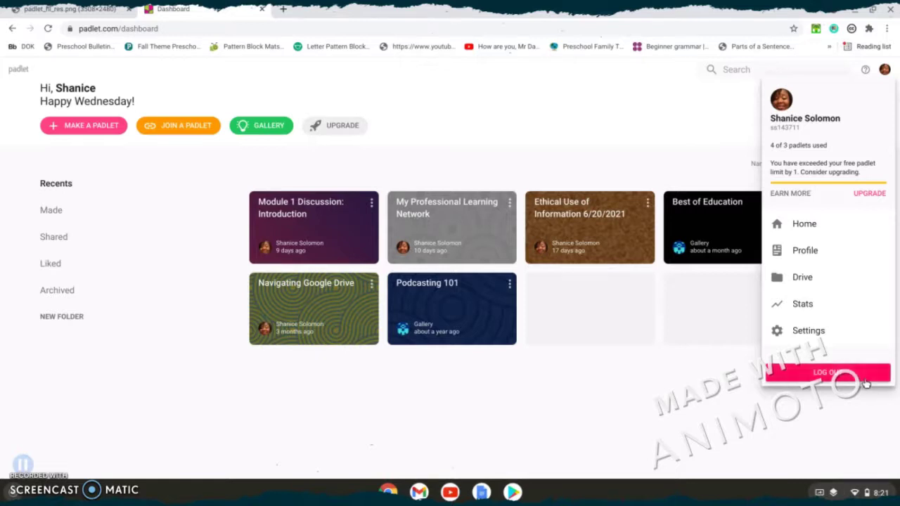
# Dismiss the account options on the dashboard and make a new padlet with the blank Wall layout.
pyautogui.click(833, 412)
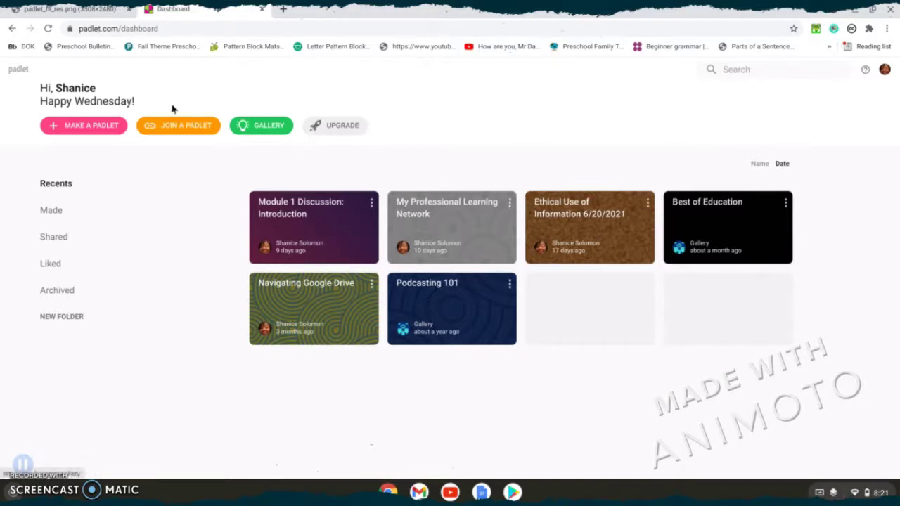
pyautogui.click(110, 126)
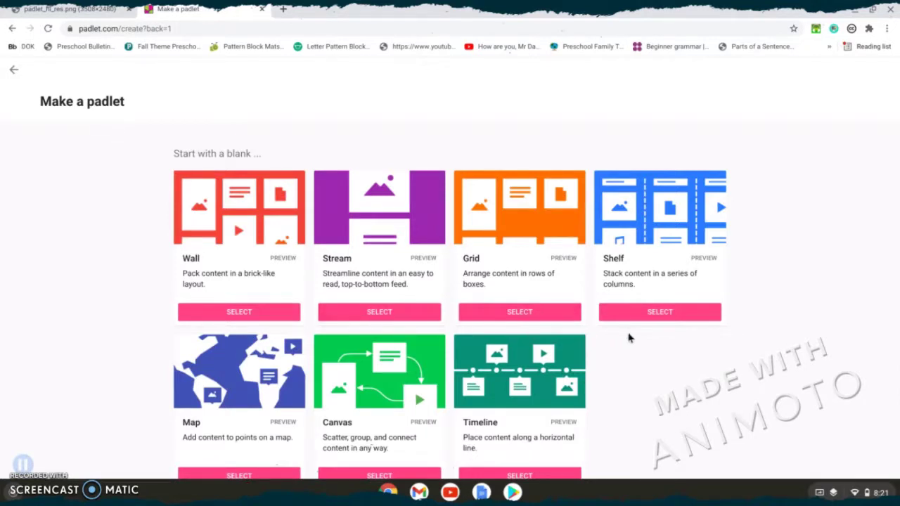
pyautogui.click(260, 312)
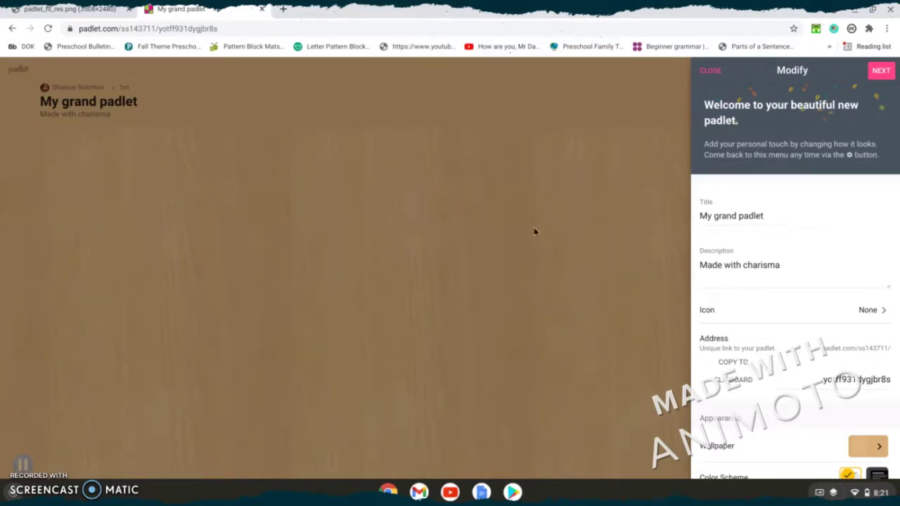
# Replace the padlet's title with "ELA reading resources".
pyautogui.click(759, 220)
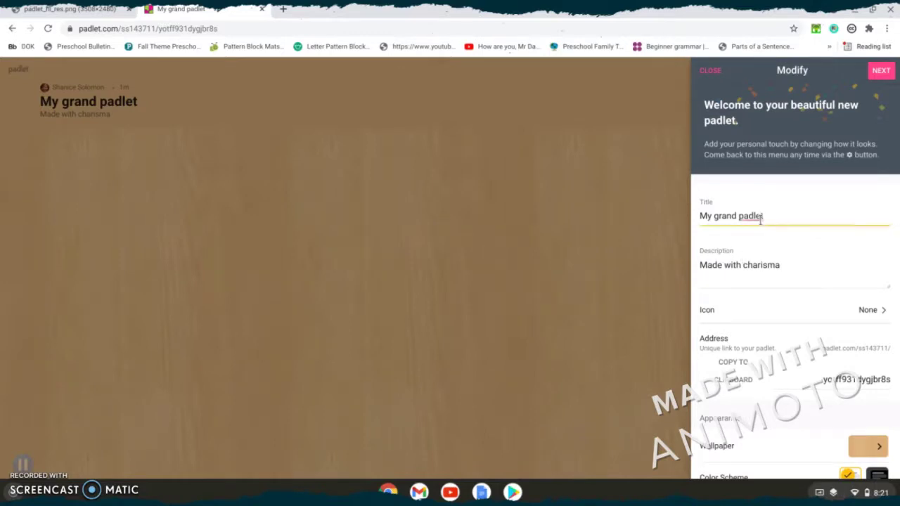
pyautogui.tripleClick(760, 220)
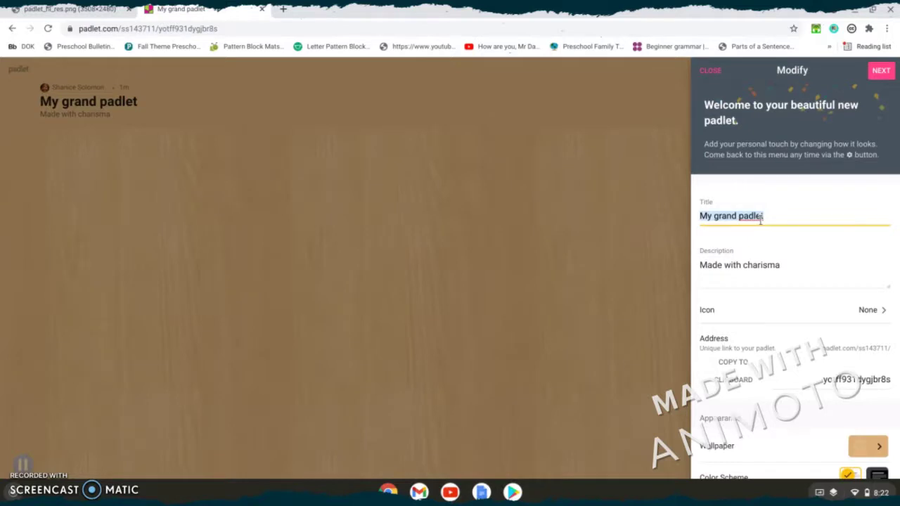
pyautogui.write('ELA')
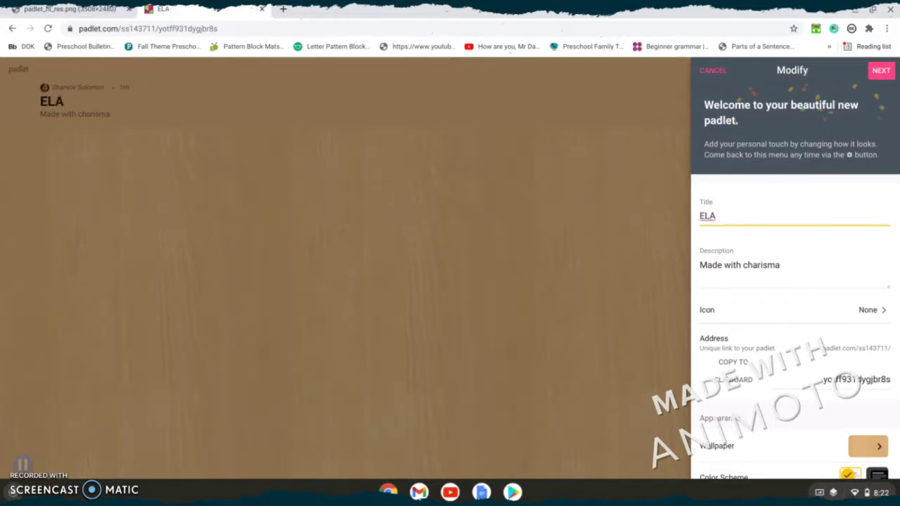
pyautogui.write(' I')
pyautogui.press('BackSpace')
pyautogui.write('reading')
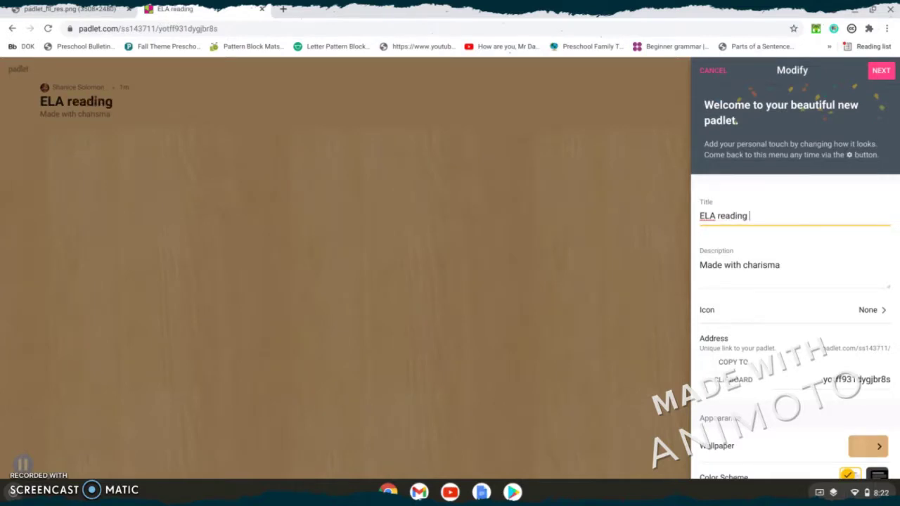
pyautogui.write(' respi')
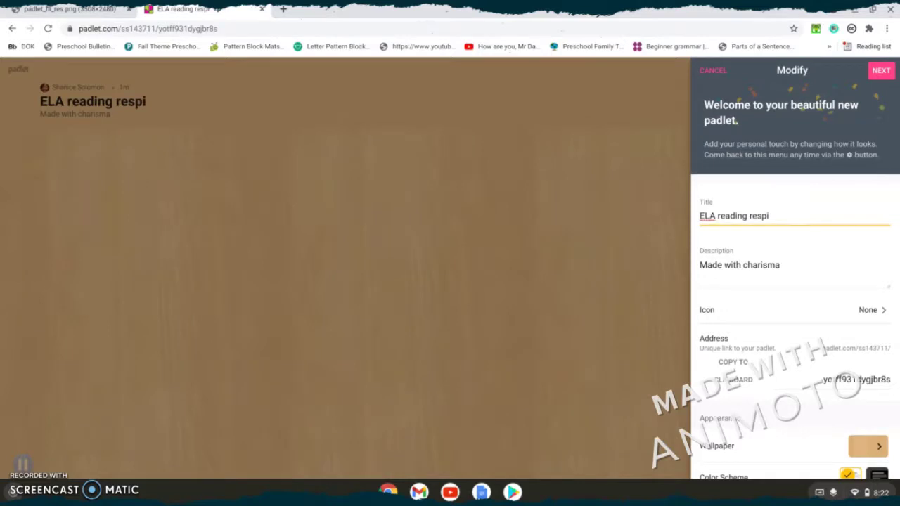
pyautogui.press('BackSpace')
pyautogui.press('BackSpace')
pyautogui.write('ources')
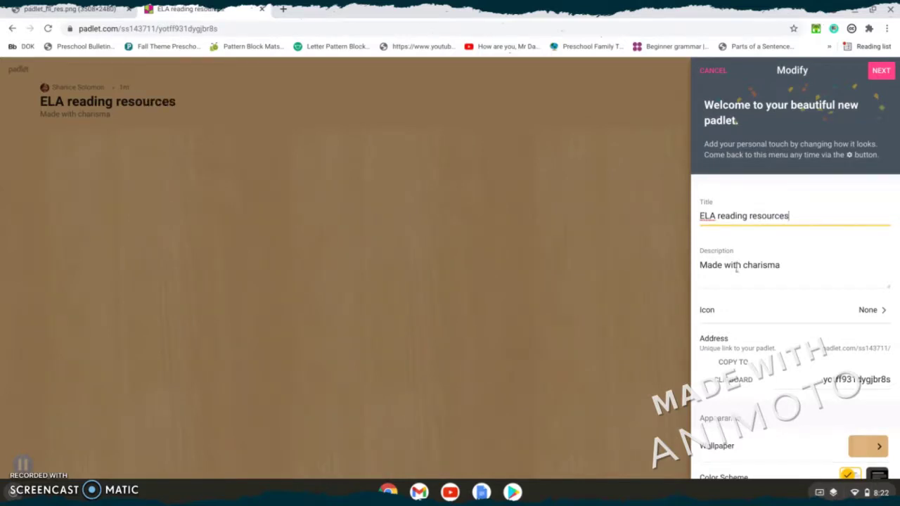
# Replace the padlet's description with "resources to use at your leisure".
pyautogui.click(744, 279)
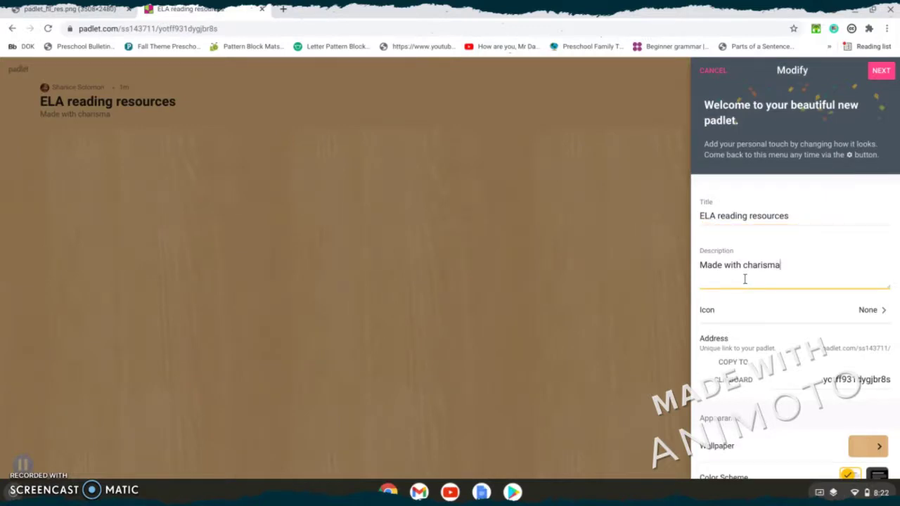
pyautogui.tripleClick(745, 279)
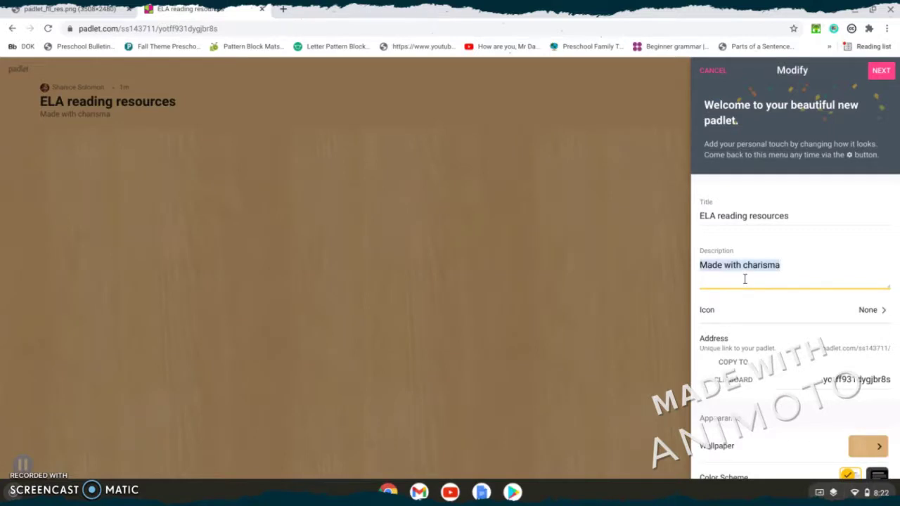
pyautogui.write('res')
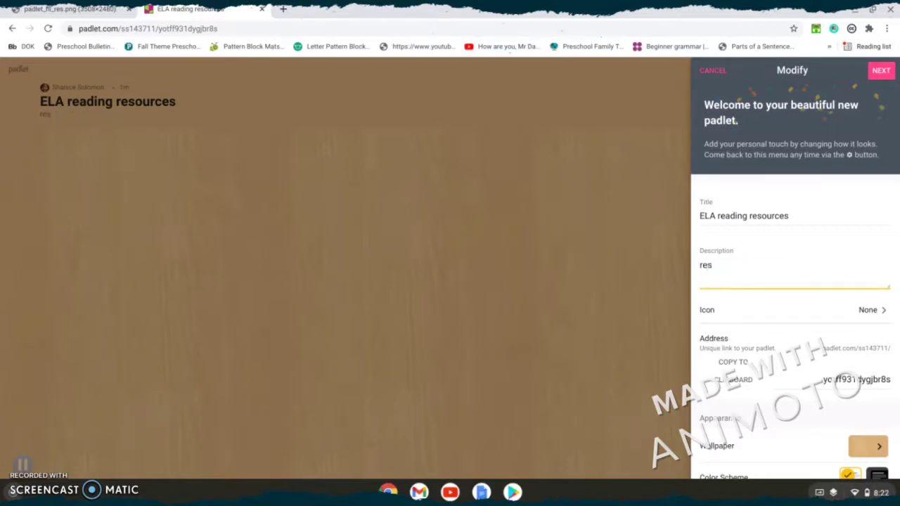
pyautogui.write('ouur')
pyautogui.press('BackSpace')
pyautogui.press('BackSpace')
pyautogui.press('BackSpace')
pyautogui.write('rc e')
pyautogui.press('BackSpace')
pyautogui.press('BackSpace')
pyautogui.write('es to use (')
pyautogui.write('n')
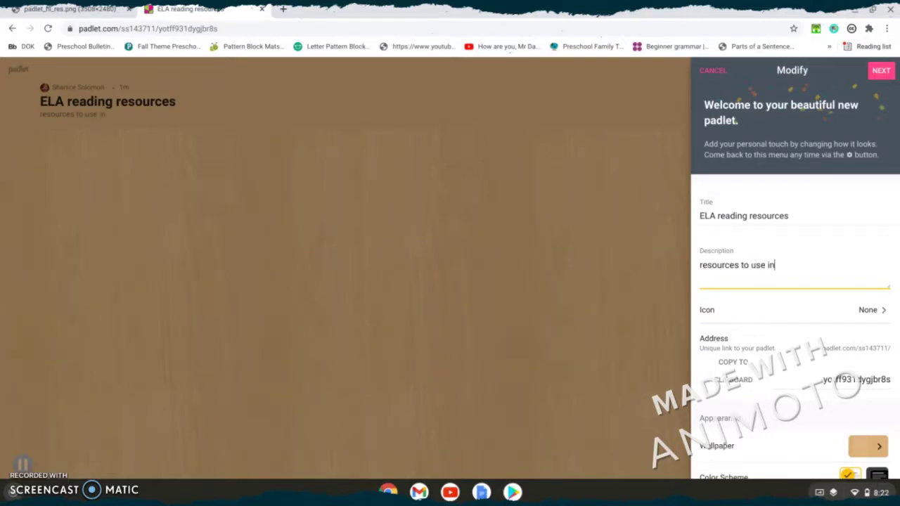
pyautogui.press('BackSpace')
pyautogui.press('BackSpace')
pyautogui.write('atg you')
pyautogui.press('BackSpace')
pyautogui.press('BackSpace')
pyautogui.press('BackSpace')
pyautogui.press('BackSpace')
pyautogui.press('BackSpace')
pyautogui.write('your leisure')
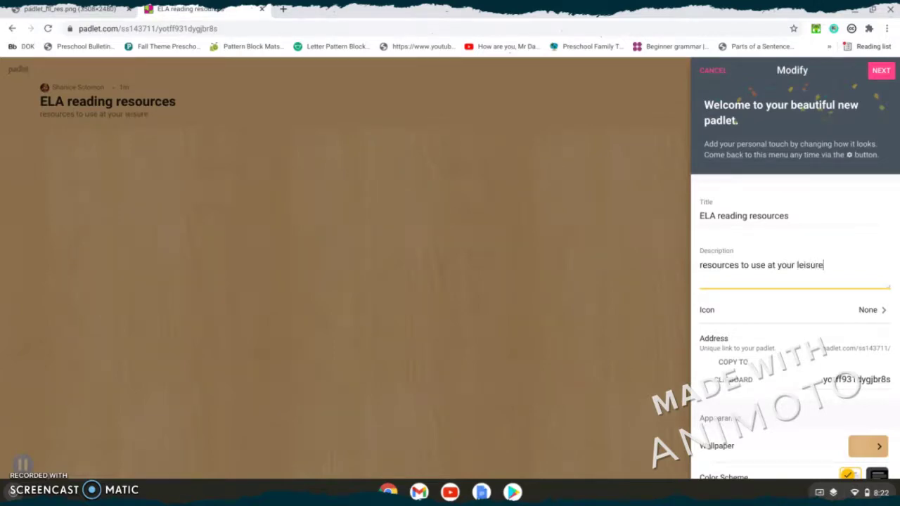
pyautogui.click(830, 331)
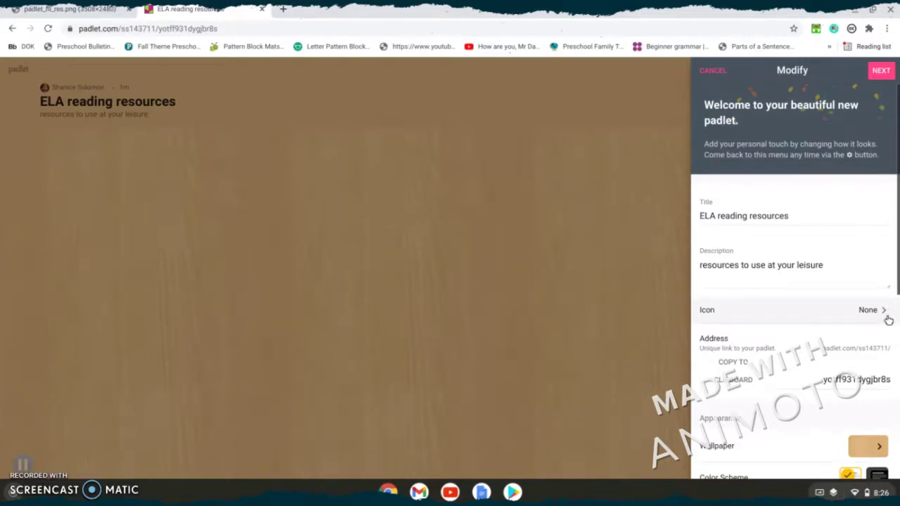
# Look at the emoji icons and the options for adding a custom icon, keeping the padlet without an icon.
pyautogui.click(888, 320)
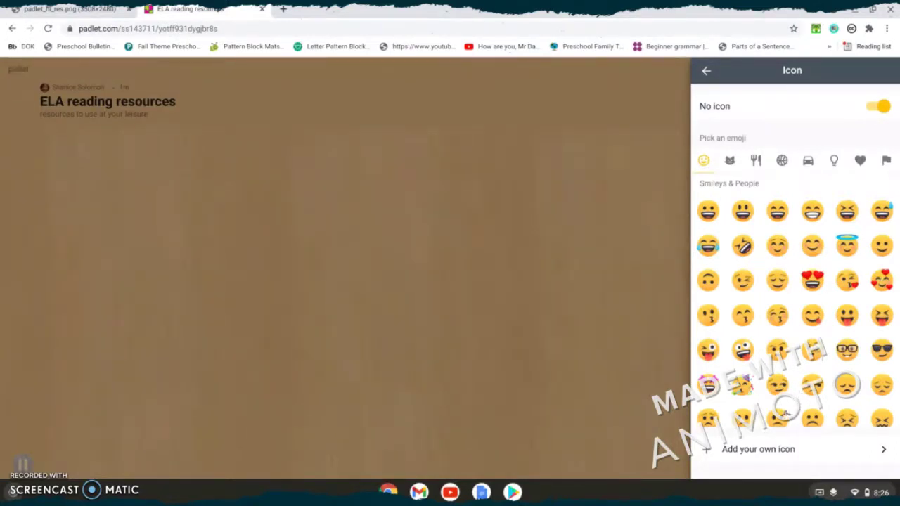
pyautogui.click(829, 452)
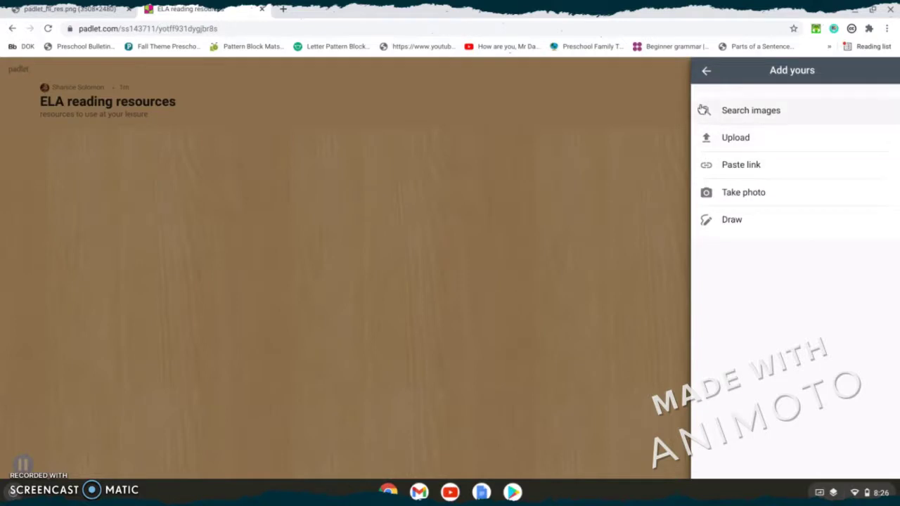
pyautogui.click(705, 73)
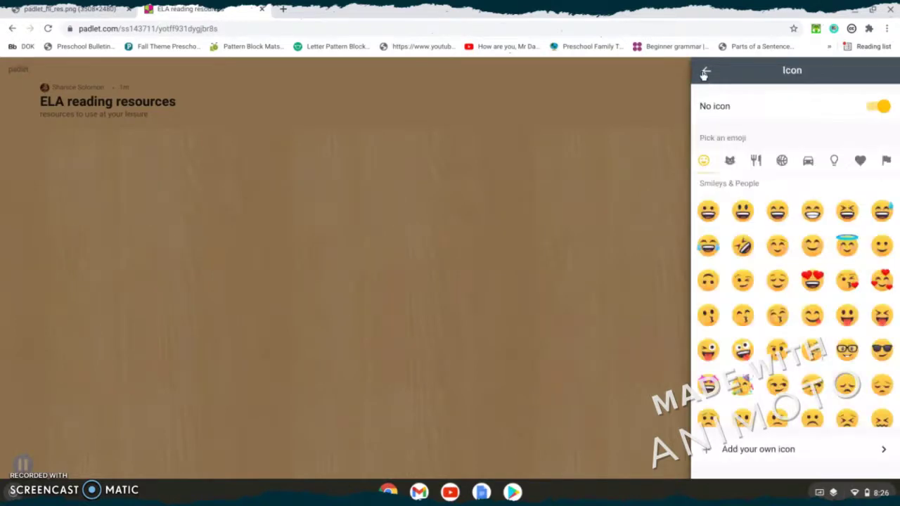
pyautogui.click(704, 73)
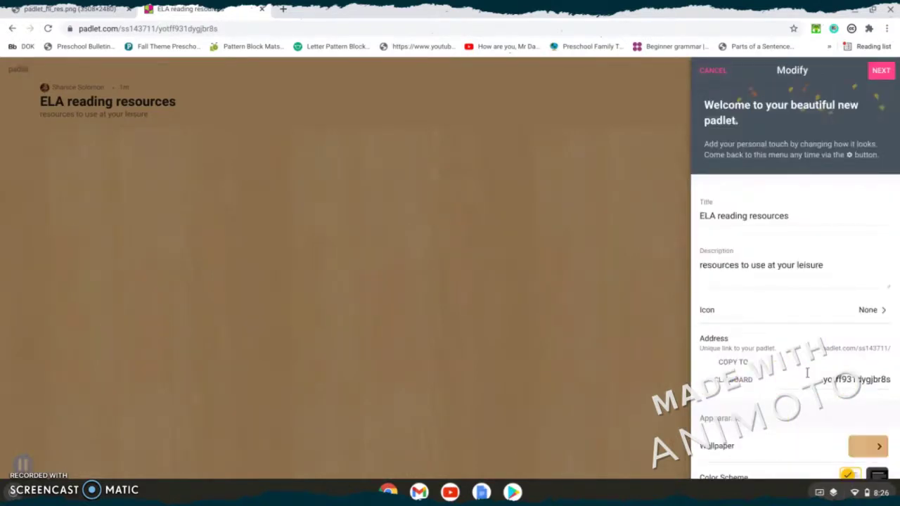
# Switch the padlet to the dark color scheme, then save and close its settings.
pyautogui.scroll(-3, 807, 372)
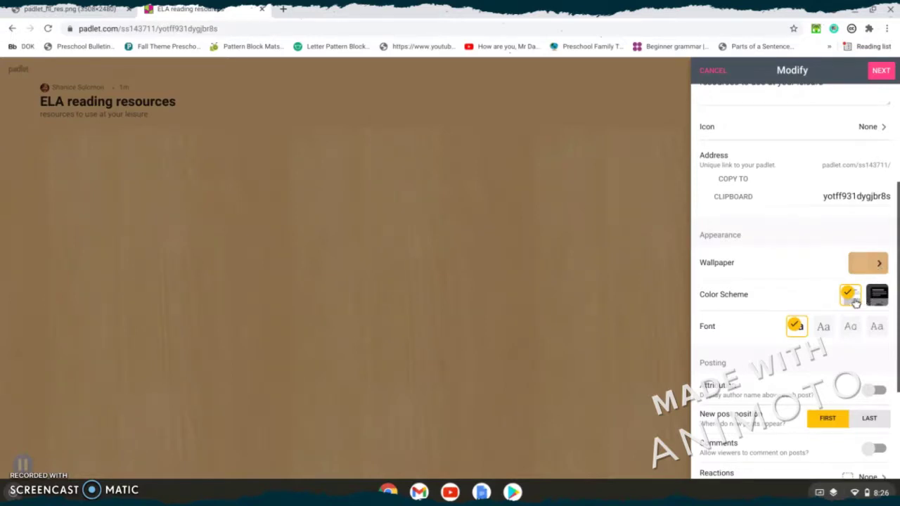
pyautogui.click(875, 296)
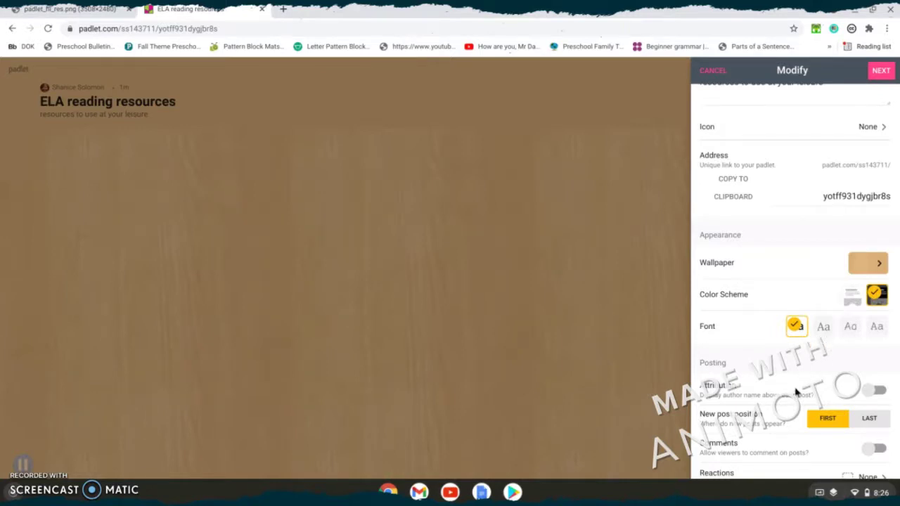
pyautogui.scroll(-3, 796, 391)
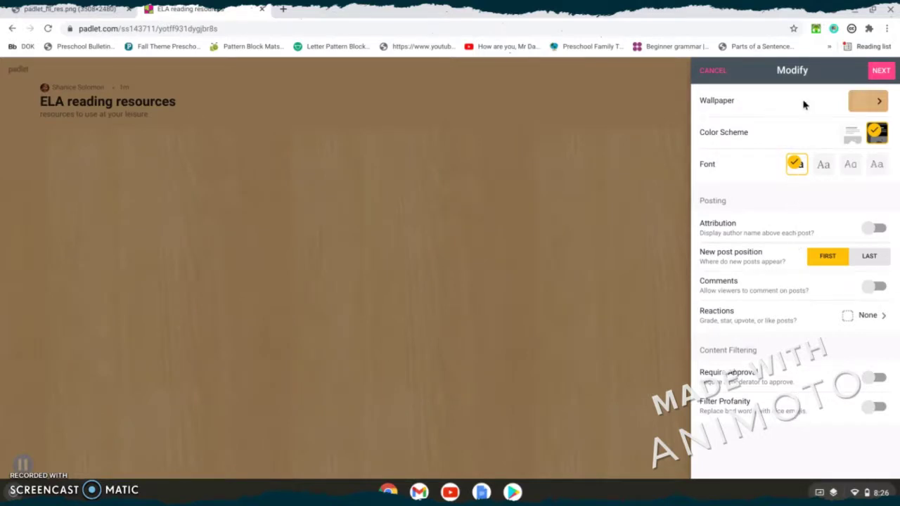
pyautogui.click(879, 69)
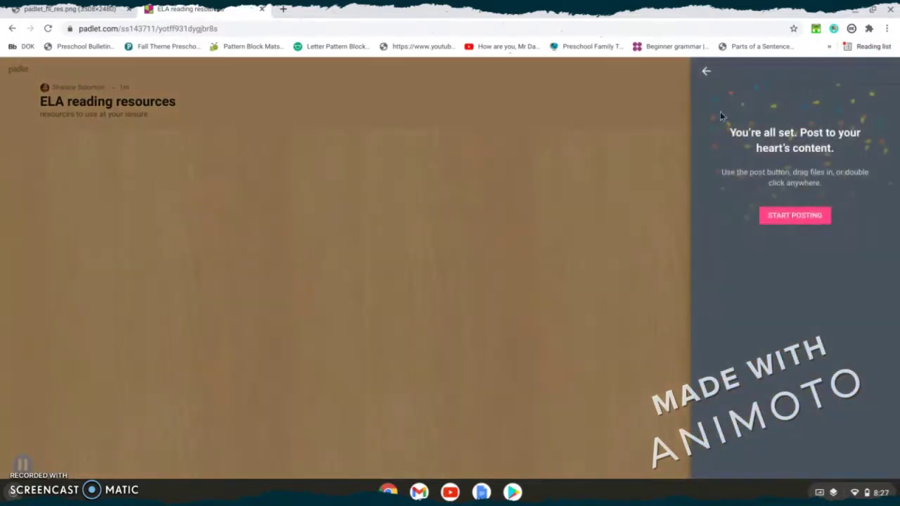
pyautogui.click(707, 71)
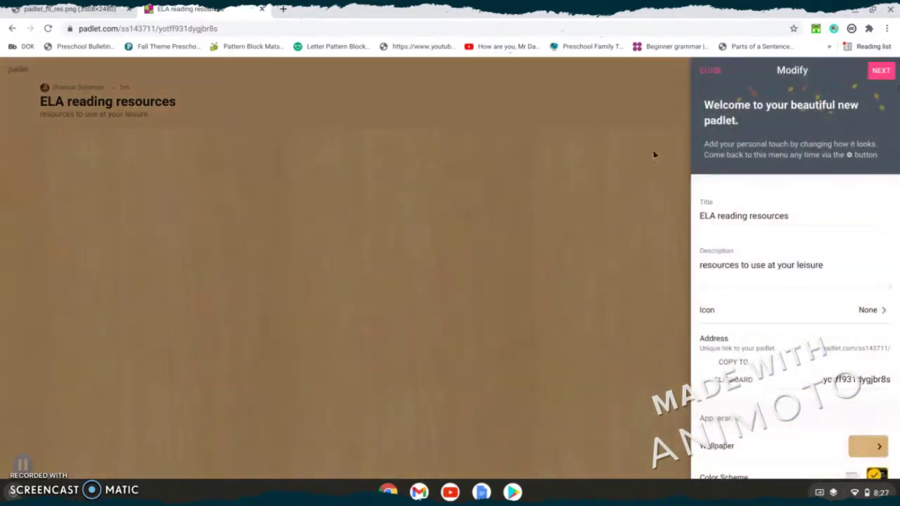
pyautogui.click(708, 72)
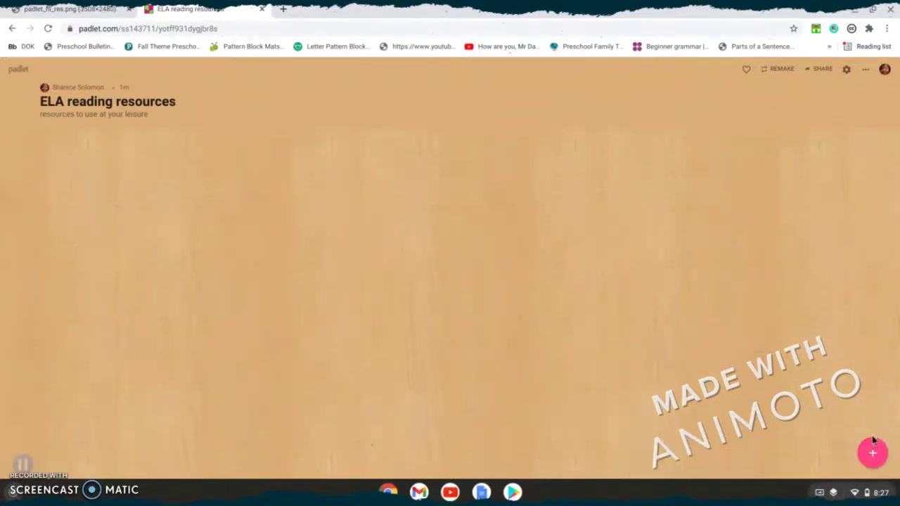
# Add a new post titled "reading strategies" to the padlet.
pyautogui.doubleClick(402, 296)
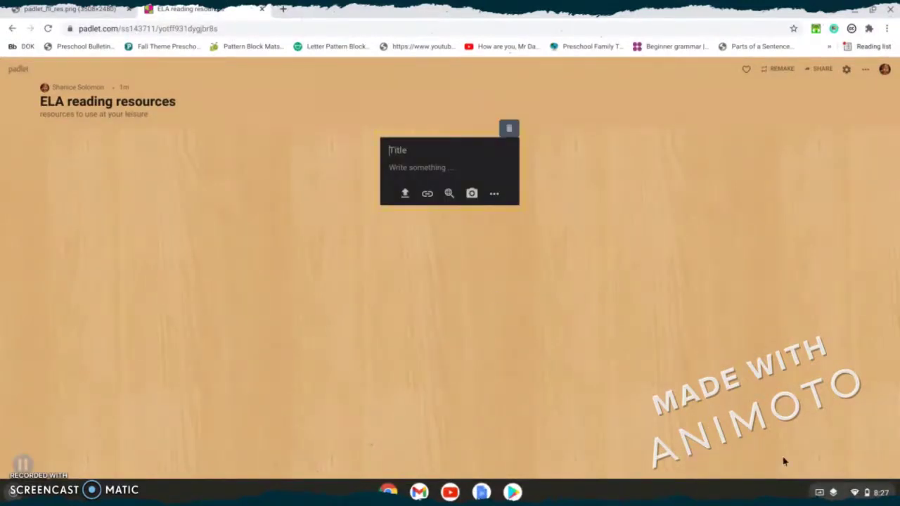
pyautogui.click(778, 414)
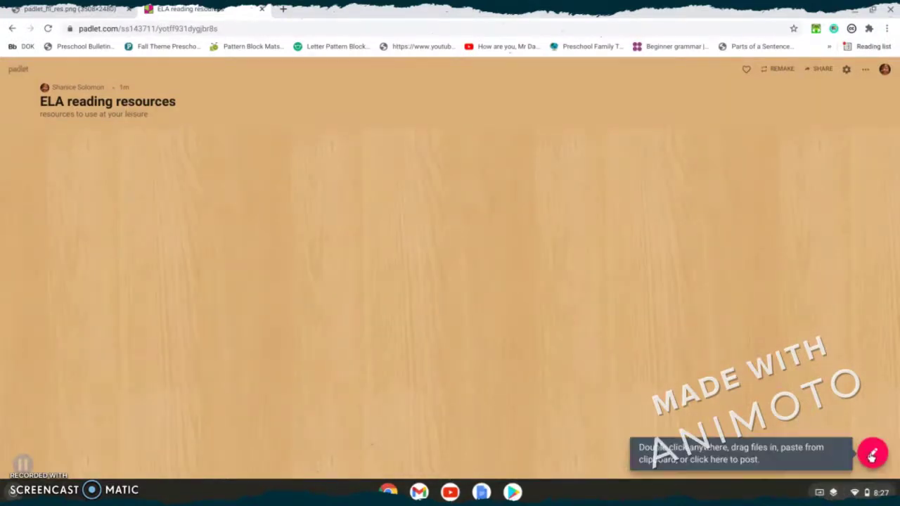
pyautogui.click(874, 457)
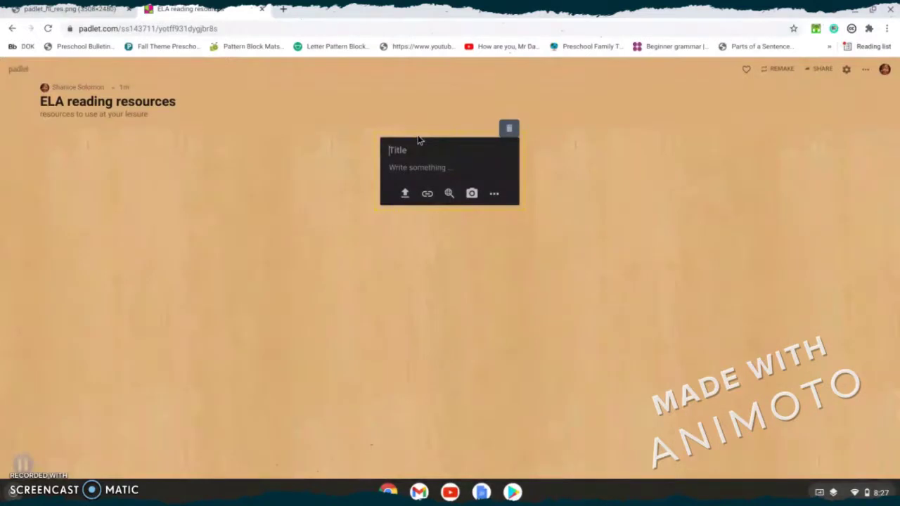
pyautogui.write('reading strategies')
# Write "Use this when close reading." as the body text of the reading strategies post.
pyautogui.click(401, 163)
pyautogui.write('Us')
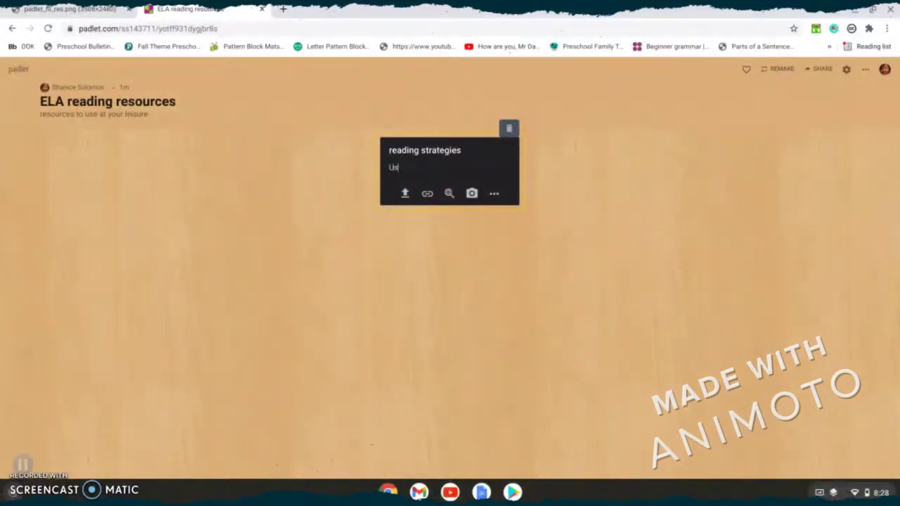
pyautogui.write('e this ')
pyautogui.write('webs')
pyautogui.press('BackSpace')
pyautogui.press('BackSpace')
pyautogui.press('BackSpace')
pyautogui.write('hen')
pyautogui.write(' reading')
pyautogui.press('Left')
pyautogui.press('Left')
pyautogui.press('Left')
pyautogui.press('Left')
pyautogui.press('Left')
pyautogui.press('Left')
pyautogui.press('Left')
pyautogui.press('Left')
pyautogui.write('close')
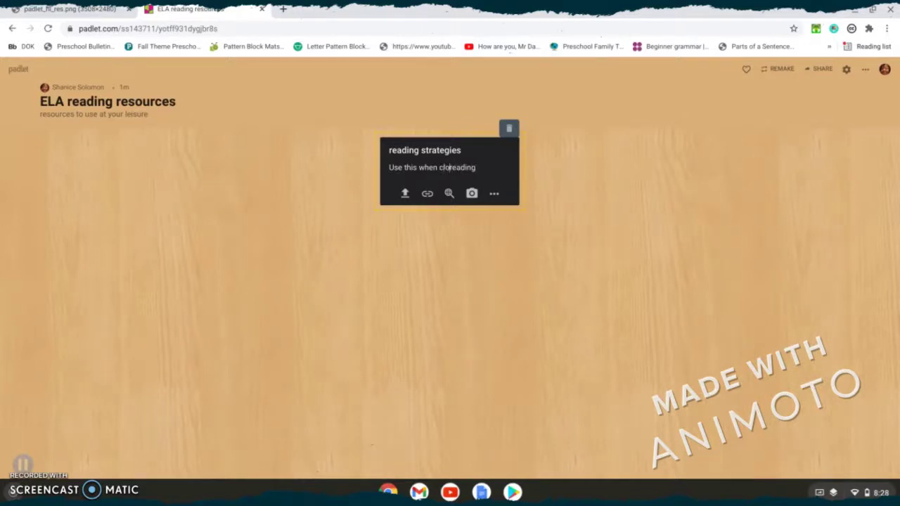
pyautogui.press('Right')
pyautogui.press('Right')
pyautogui.press('Right')
pyautogui.press('Right')
pyautogui.press('Right')
pyautogui.press('BackSpace')
pyautogui.write('.')
# Start a file upload for the reading strategies post and search the Downloads folder for "close reading".
pyautogui.click(404, 193)
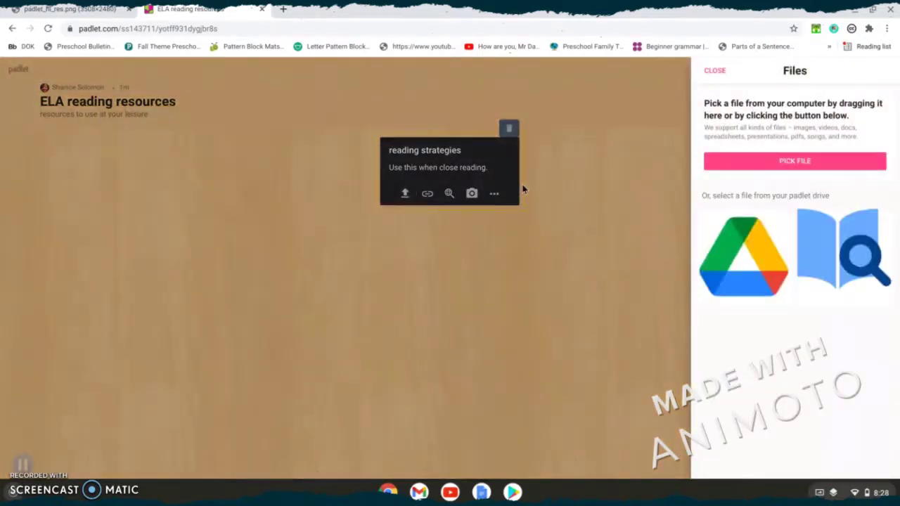
pyautogui.click(775, 163)
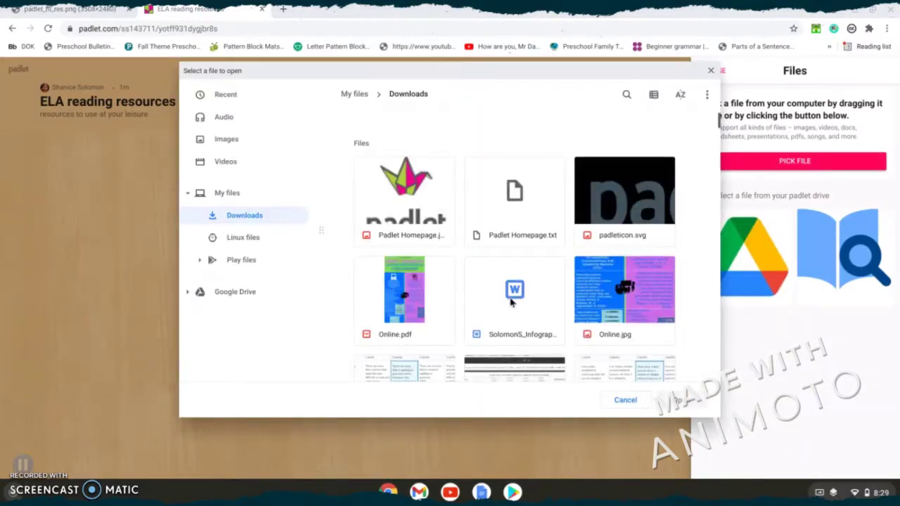
pyautogui.scroll(-10, 514, 246)
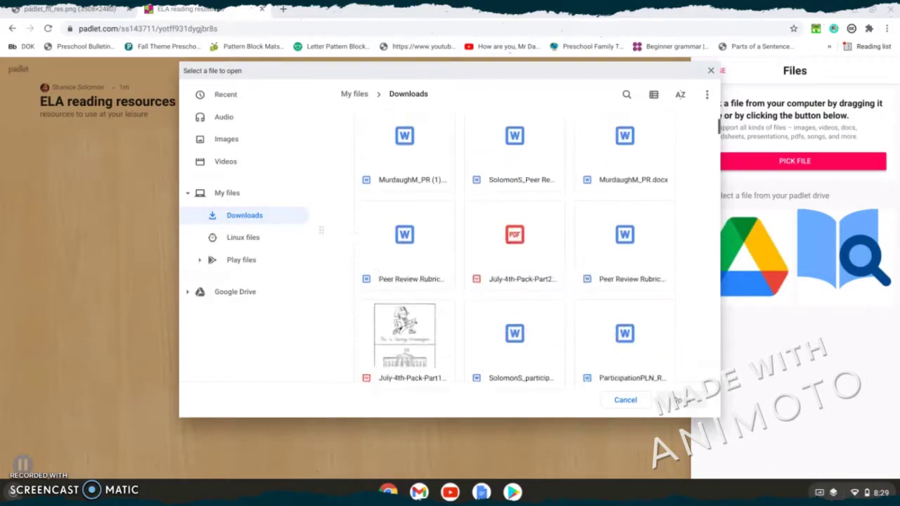
pyautogui.scroll(-10, 514, 249)
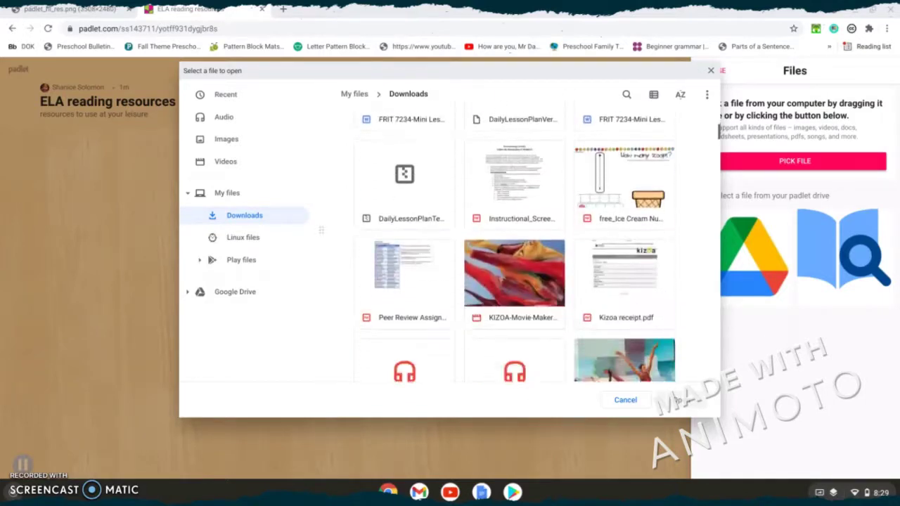
pyautogui.scroll(-10, 513, 247)
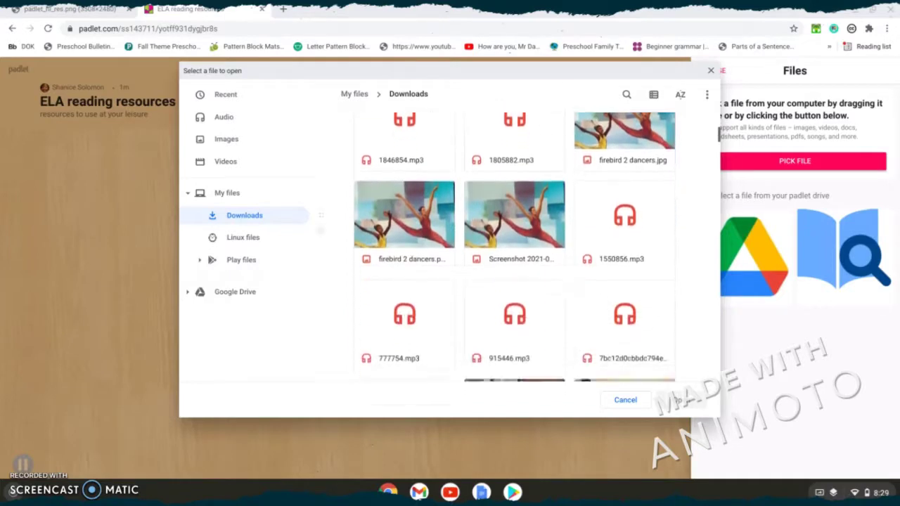
pyautogui.scroll(-4, 513, 247)
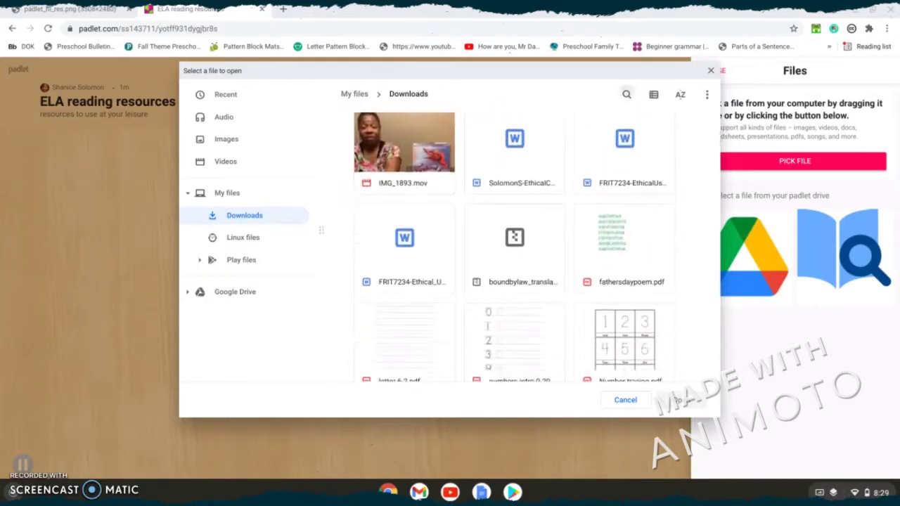
pyautogui.click(626, 95)
pyautogui.write('close reading')
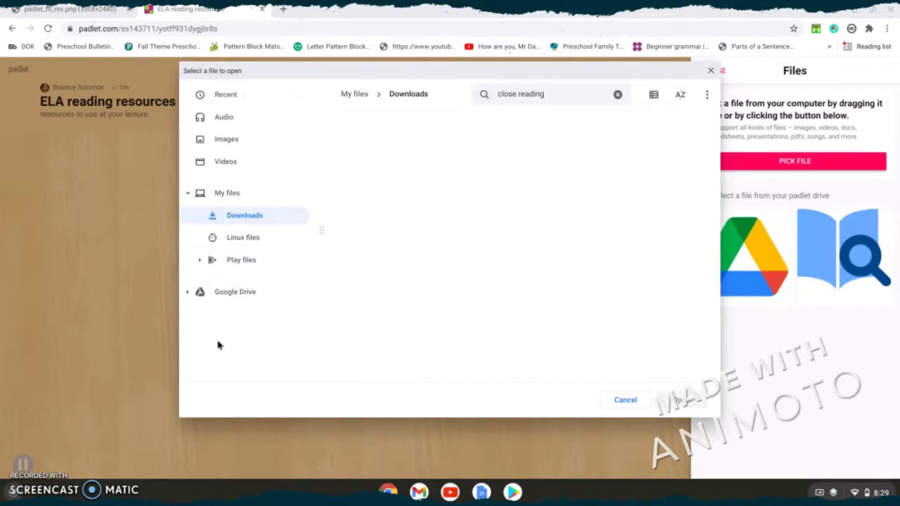
# Search My Drive on Google Drive for "close" and open Close Reading with Sign Posts.pptx.
pyautogui.click(232, 295)
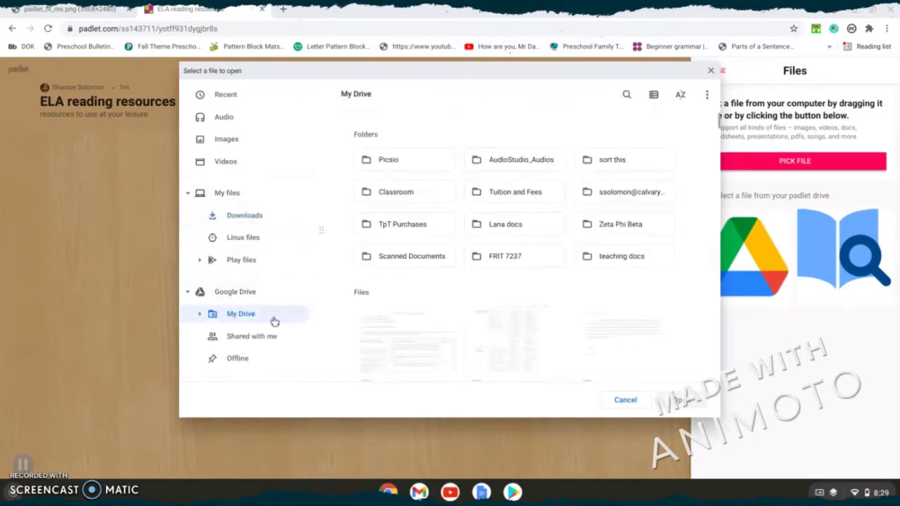
pyautogui.click(624, 96)
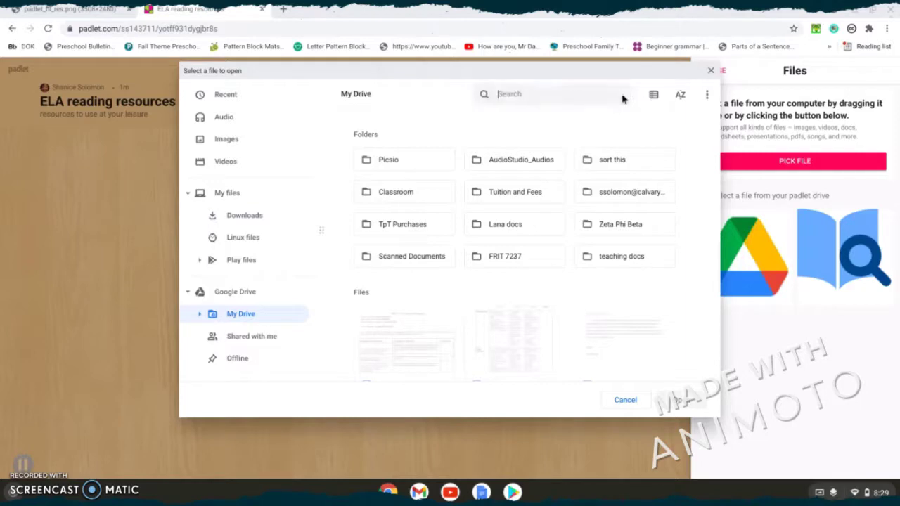
pyautogui.write('close')
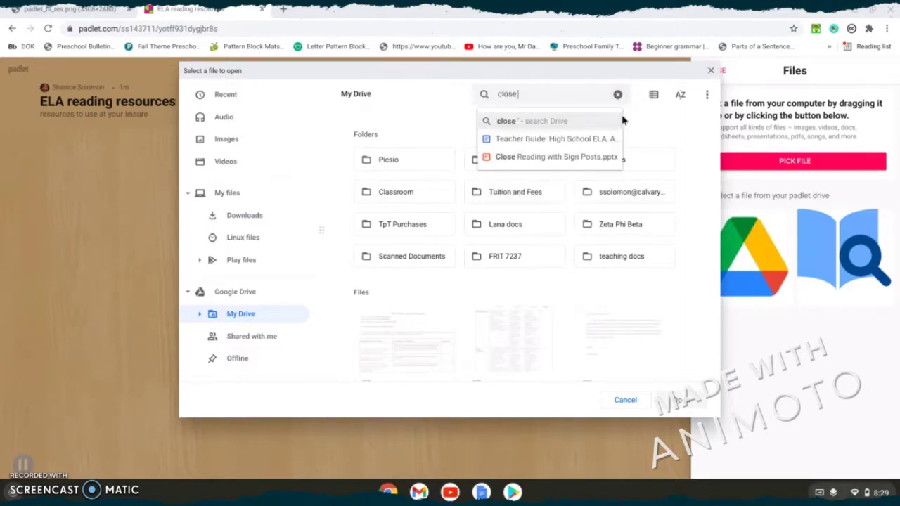
pyautogui.click(597, 156)
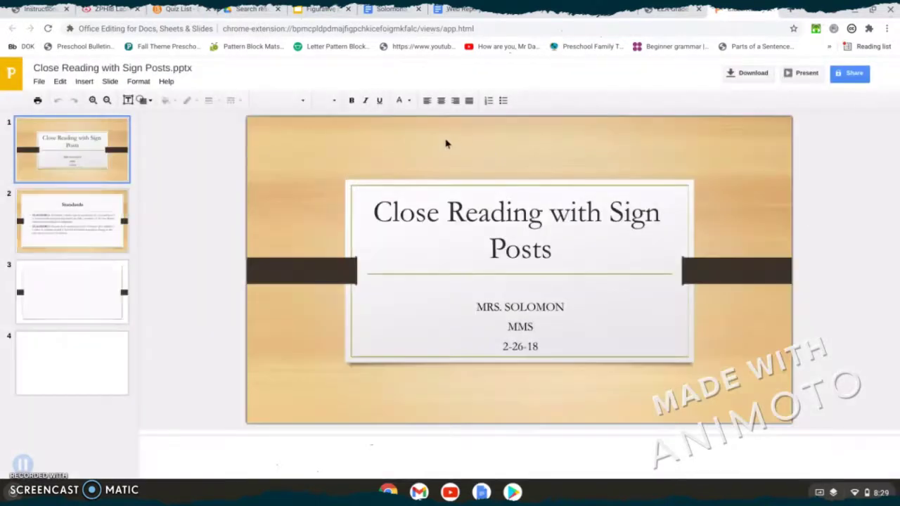
# Return to the ELA reading resources window and attach the Close Reading with Sign Posts presentation to the reading strategies post.
pyautogui.click(39, 81)
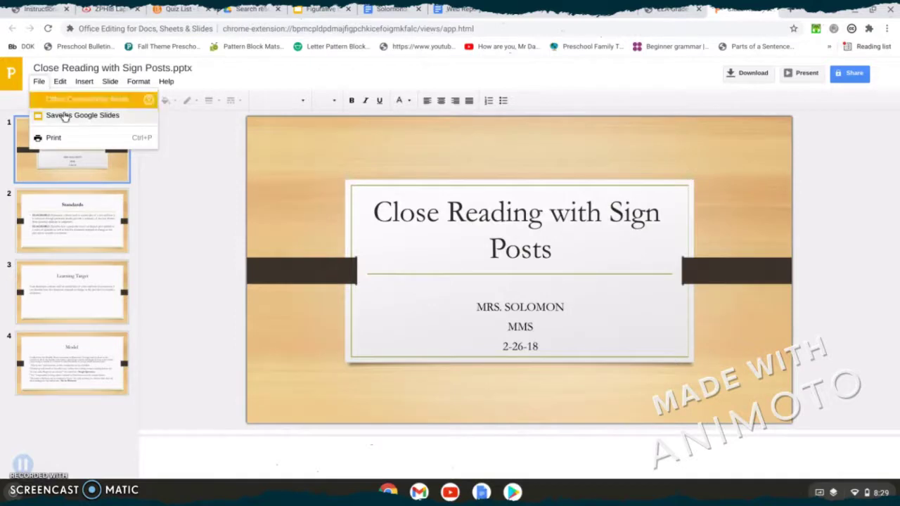
pyautogui.click(166, 82)
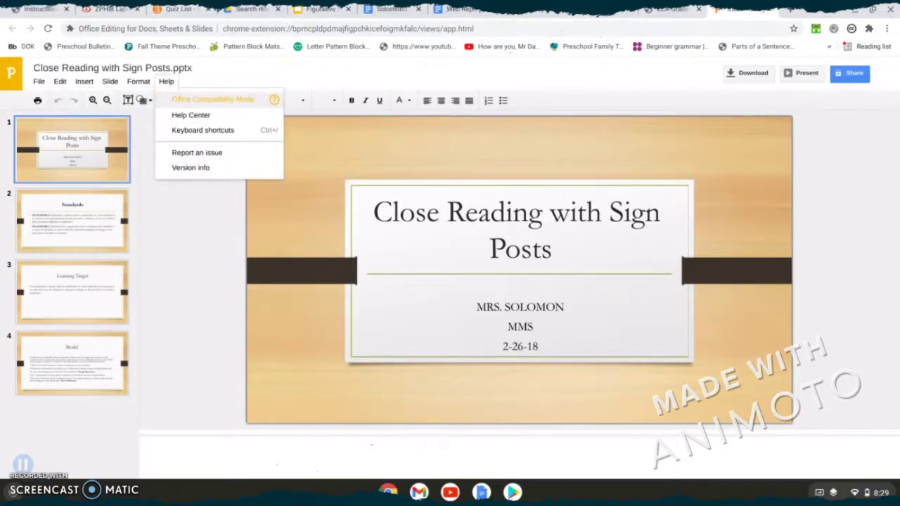
pyautogui.click(392, 491)
pyautogui.click(418, 459)
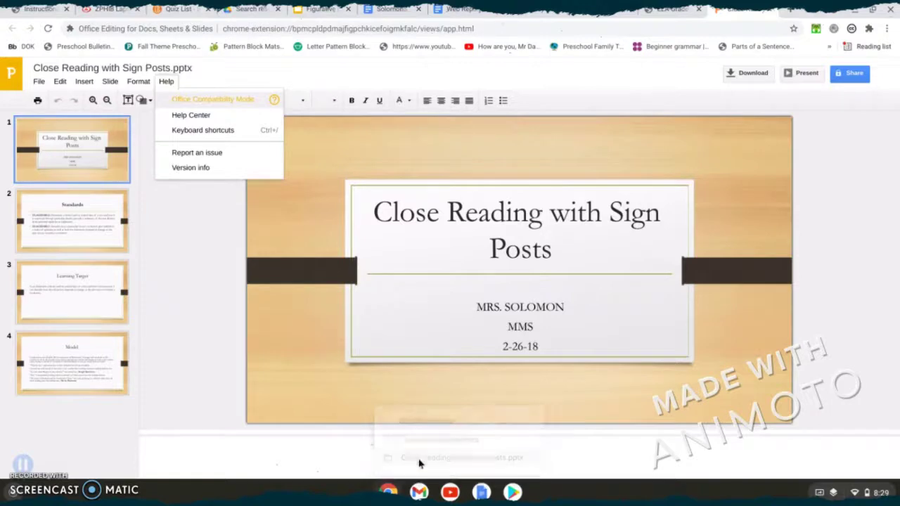
pyautogui.click(388, 491)
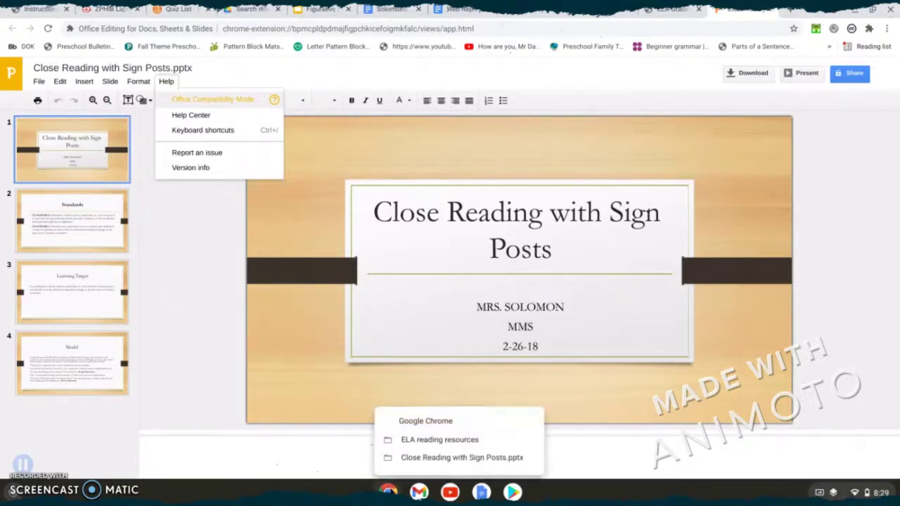
pyautogui.click(428, 447)
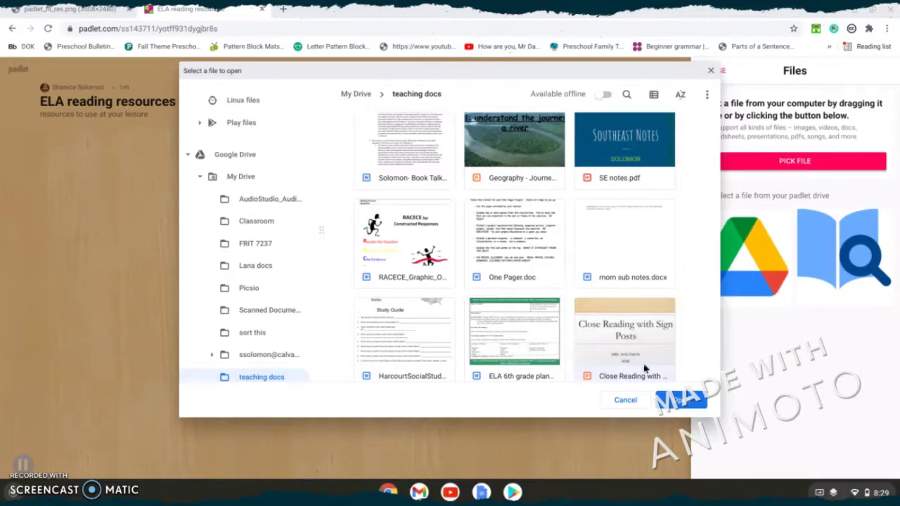
pyautogui.click(680, 401)
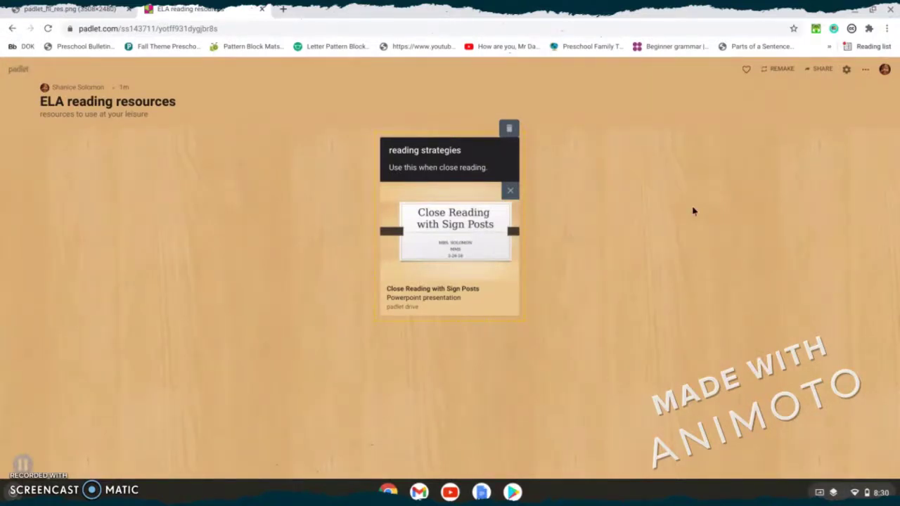
# Start a new post and look at its URL attachment option without adding a link.
pyautogui.doubleClick(267, 201)
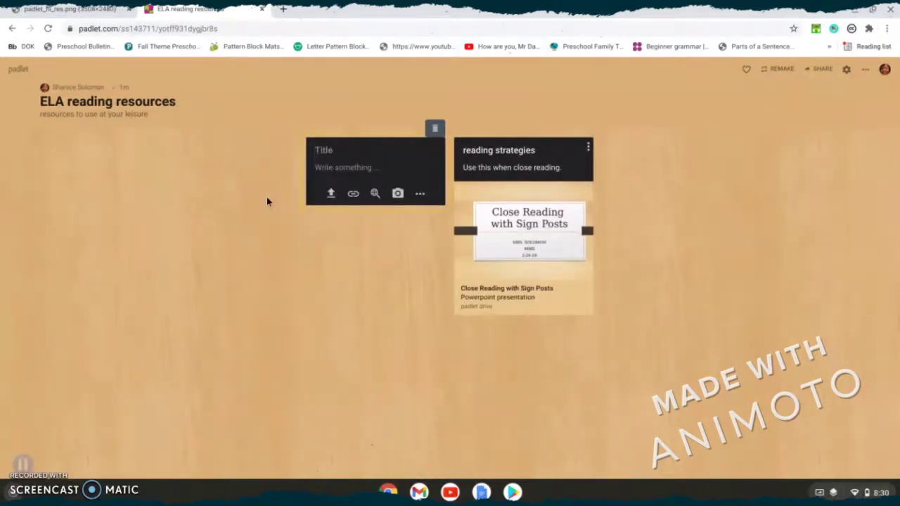
pyautogui.click(355, 194)
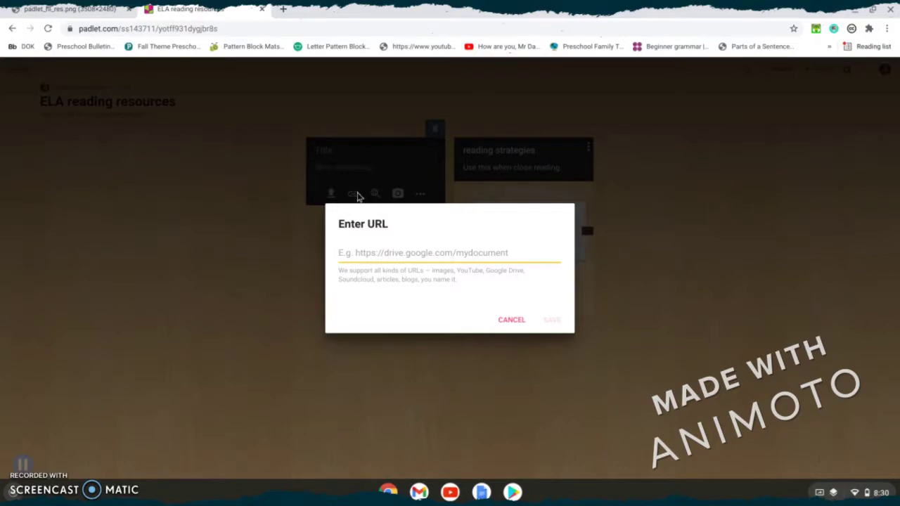
pyautogui.click(511, 319)
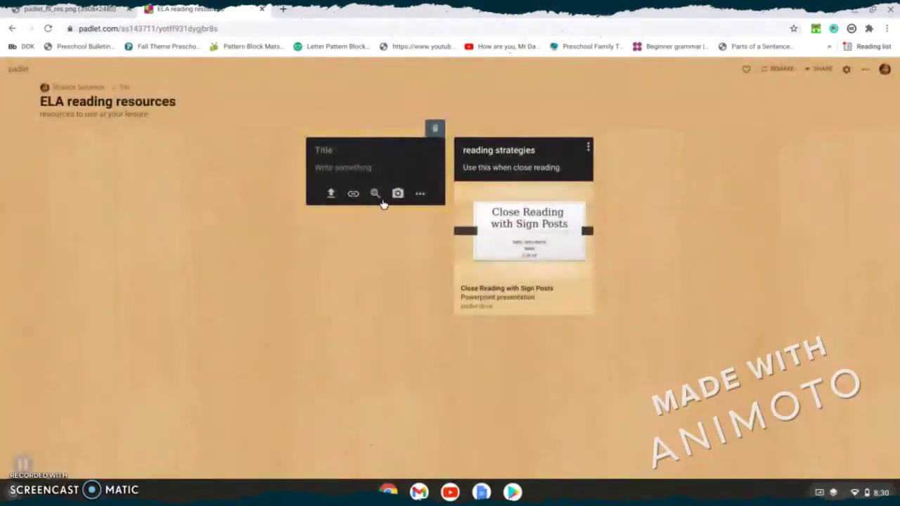
# Look through the new post's attachment search categories for images, GIFs, YouTube and Spotify, attaching nothing.
pyautogui.click(376, 195)
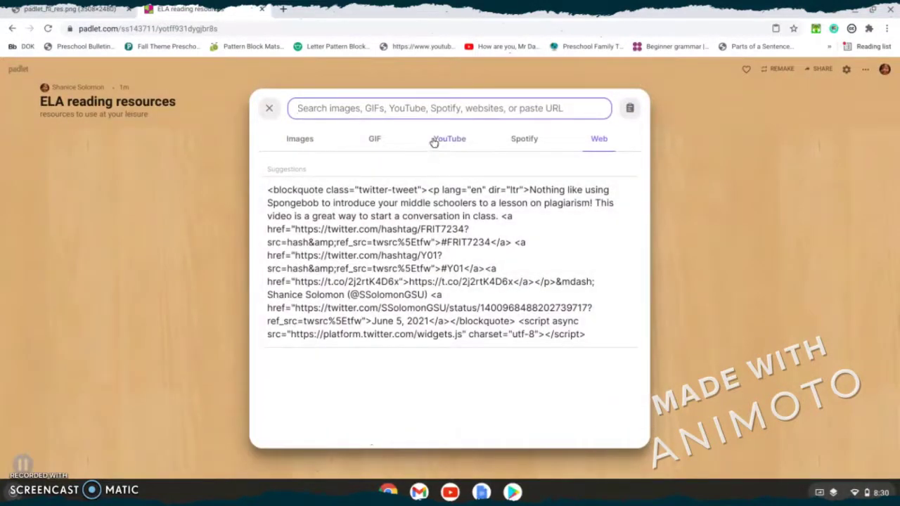
pyautogui.click(301, 139)
pyautogui.click(376, 143)
pyautogui.click(463, 149)
pyautogui.click(517, 148)
pyautogui.click(266, 108)
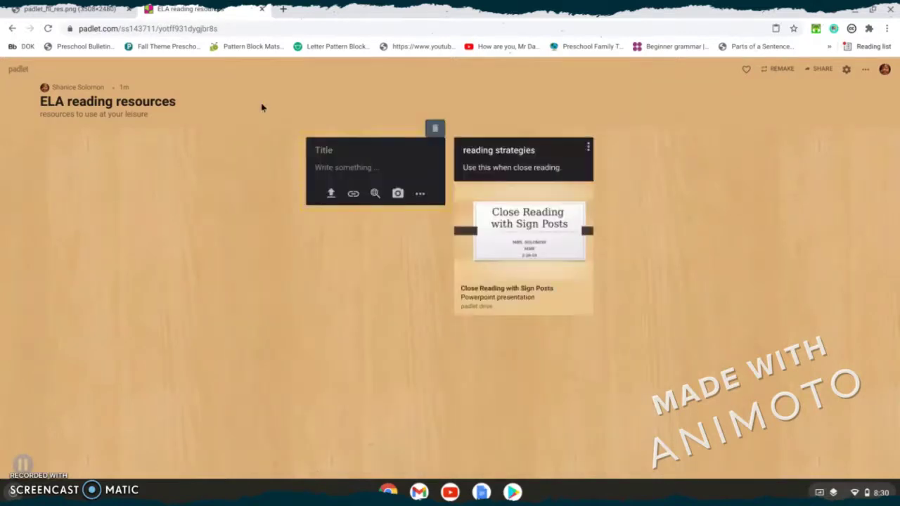
# Look at the new post's photo booth and its full list of attachment types, leaving the post without an attachment.
pyautogui.click(398, 200)
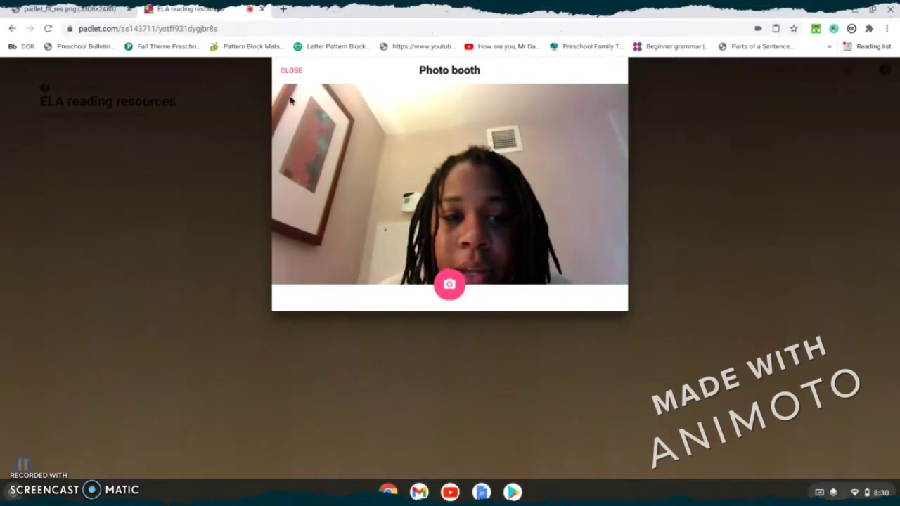
pyautogui.click(281, 70)
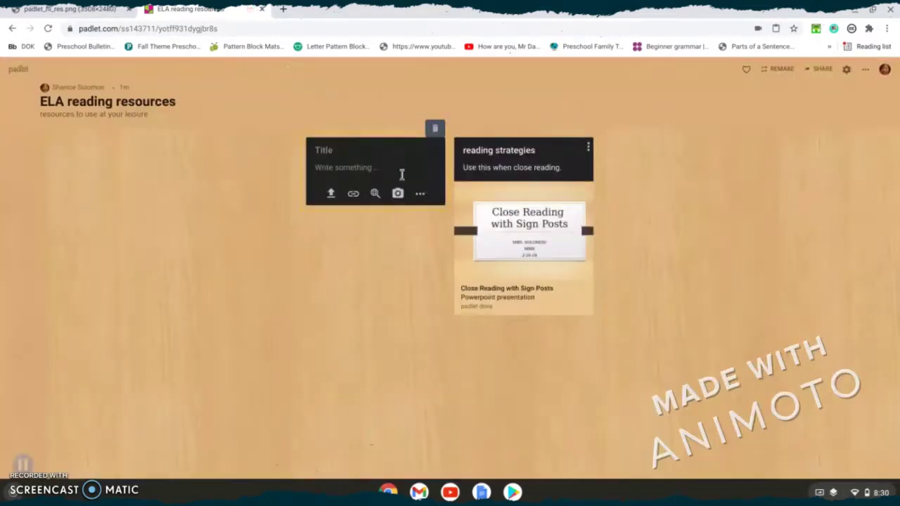
pyautogui.click(419, 195)
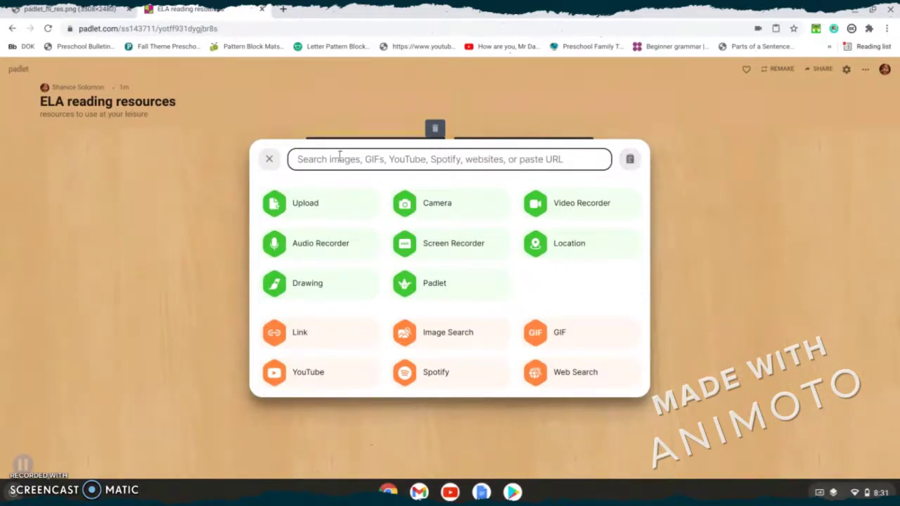
pyautogui.click(273, 162)
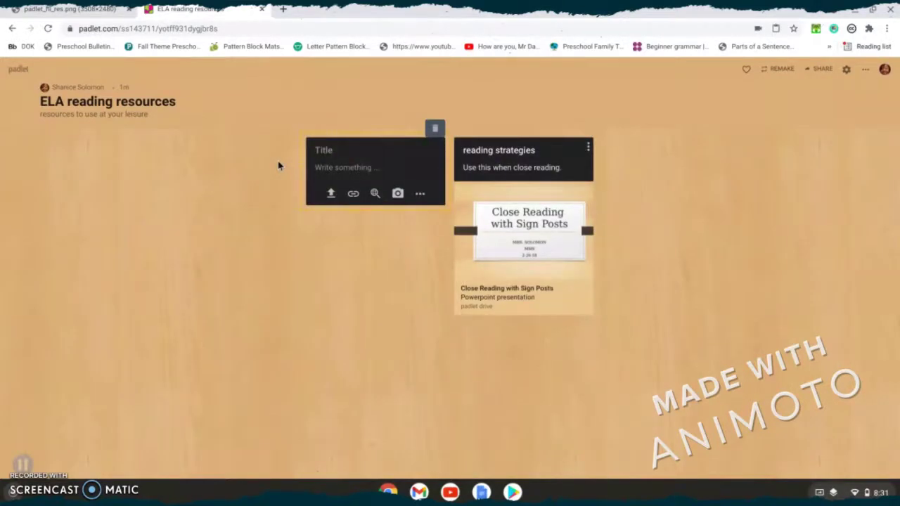
# Give the new post the title "hjgfha" and the body text "jhjkhk", and publish it.
pyautogui.click(386, 166)
pyautogui.click(359, 150)
pyautogui.write('hjgfha')
pyautogui.click(328, 172)
pyautogui.write('jhjkhk')
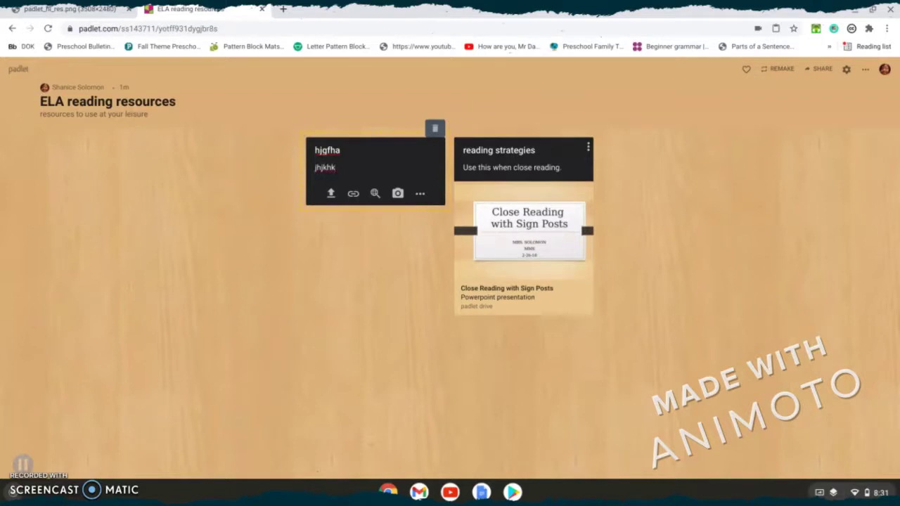
pyautogui.click(293, 210)
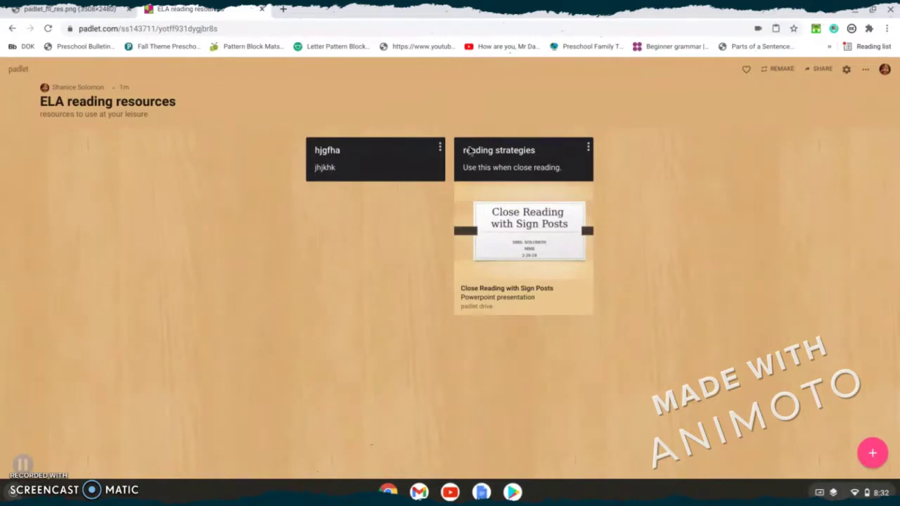
# Delete the "hjgfha" post from the padlet.
pyautogui.click(440, 150)
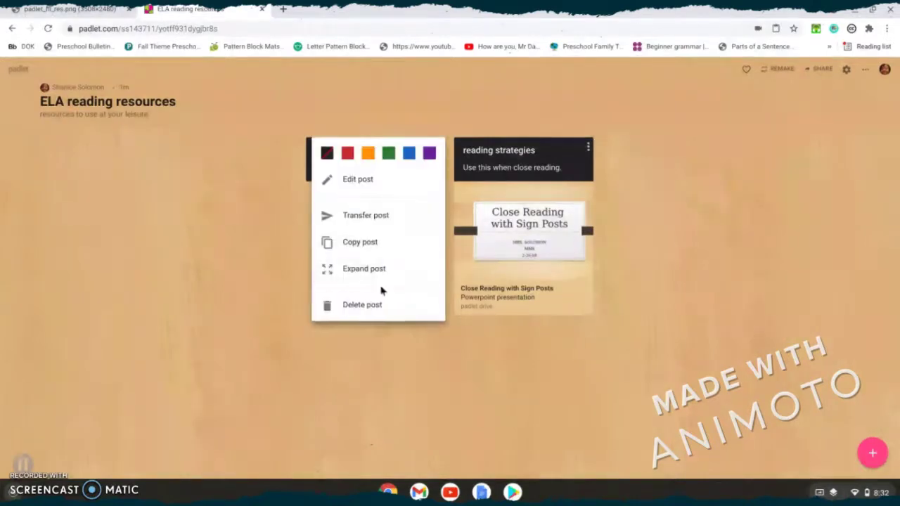
pyautogui.click(374, 307)
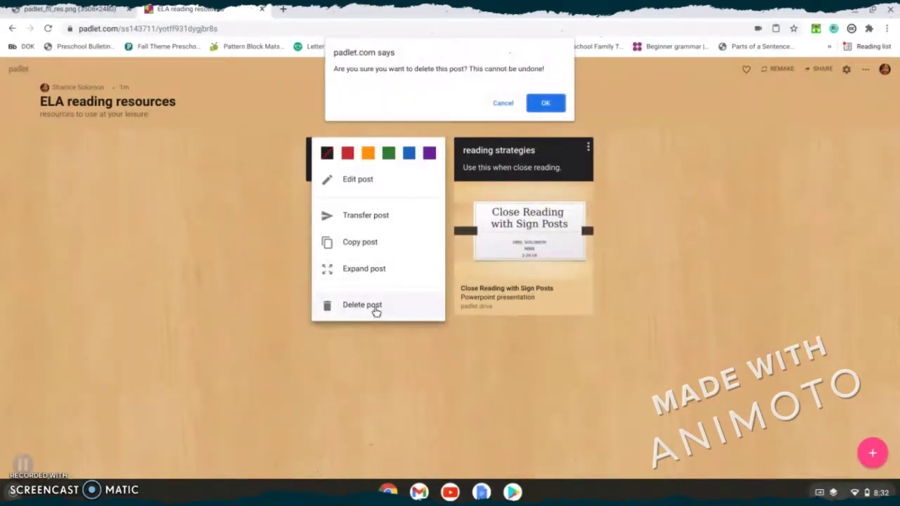
pyautogui.click(550, 105)
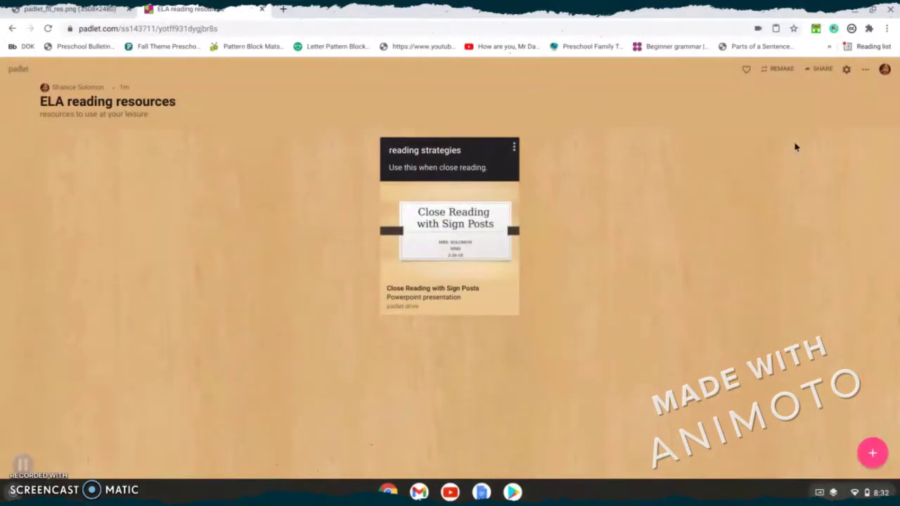
# Open the padlet's sharing options and look at the search for adding members, adding nobody.
pyautogui.click(822, 69)
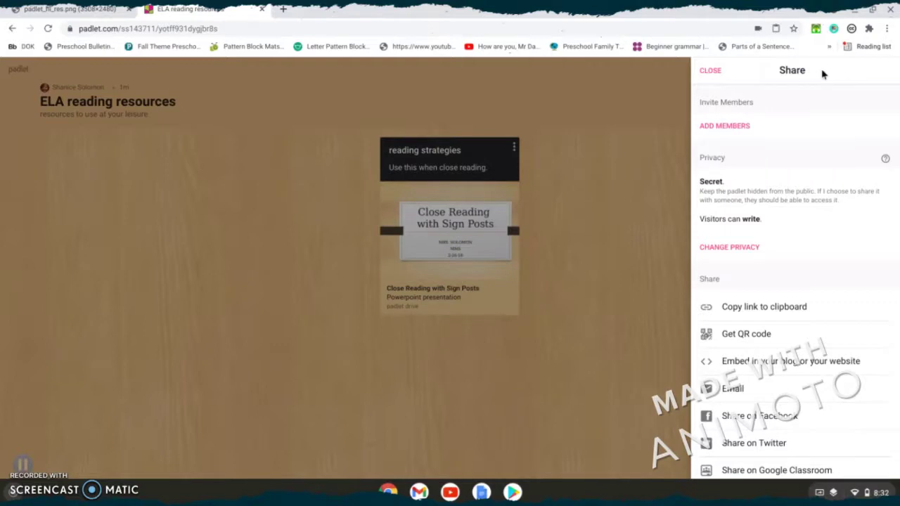
pyautogui.click(747, 129)
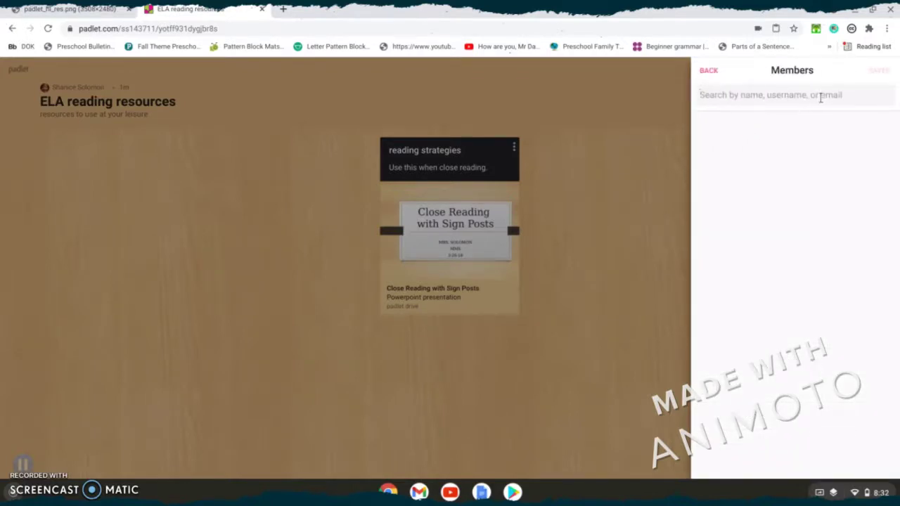
pyautogui.click(709, 74)
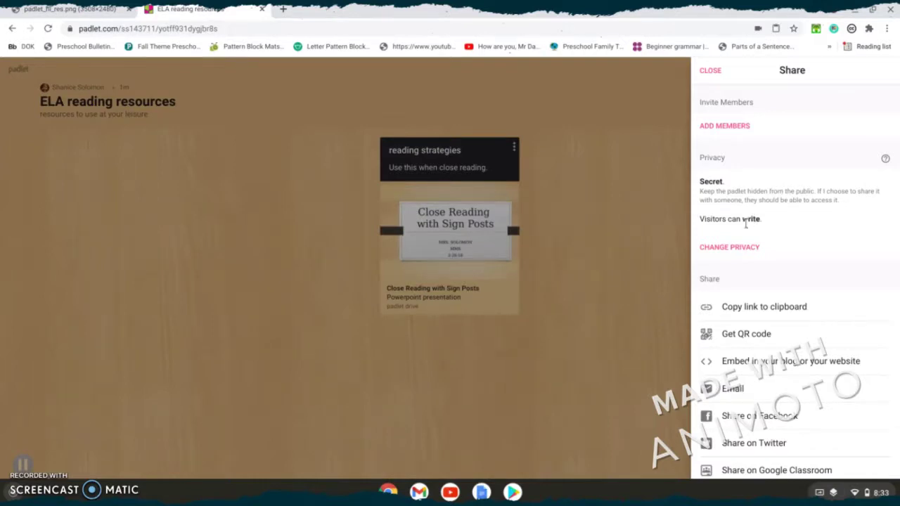
# Review the privacy levels from Private to Public and the visitor permission choices, keeping Secret and Can write.
pyautogui.click(749, 246)
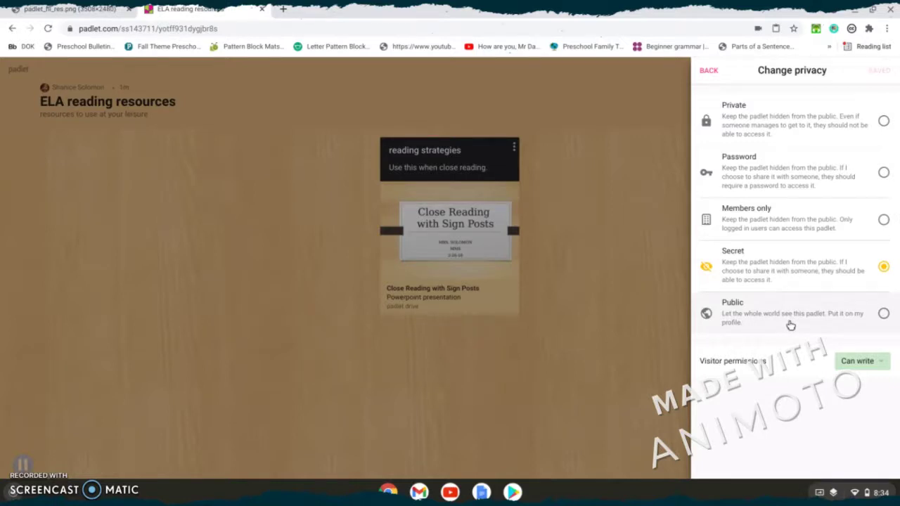
pyautogui.click(857, 362)
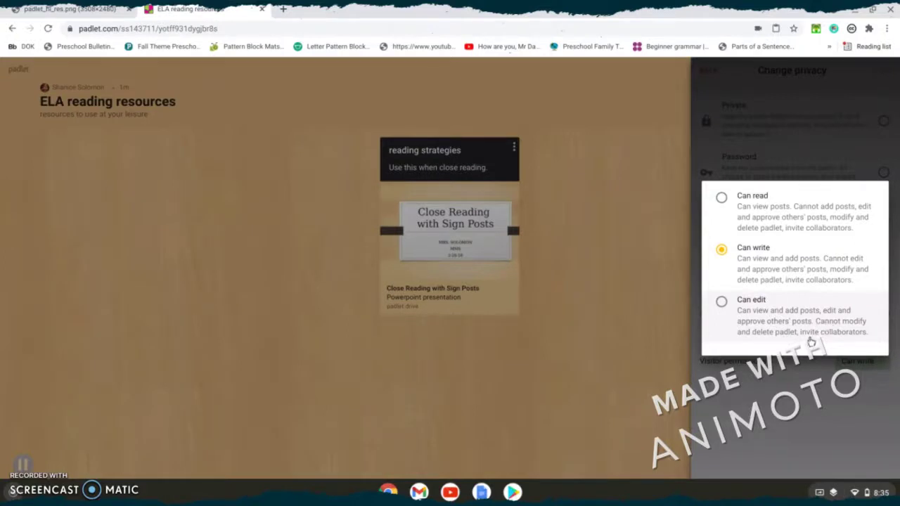
pyautogui.click(804, 404)
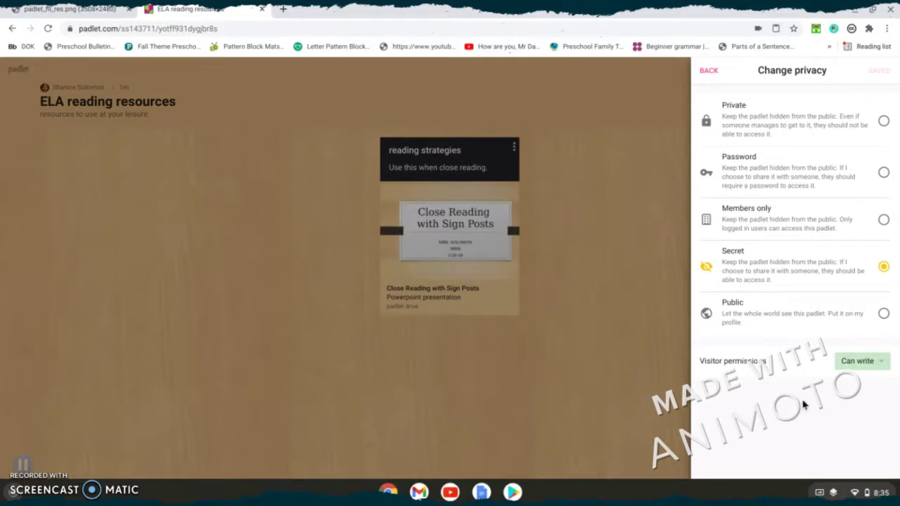
pyautogui.click(710, 73)
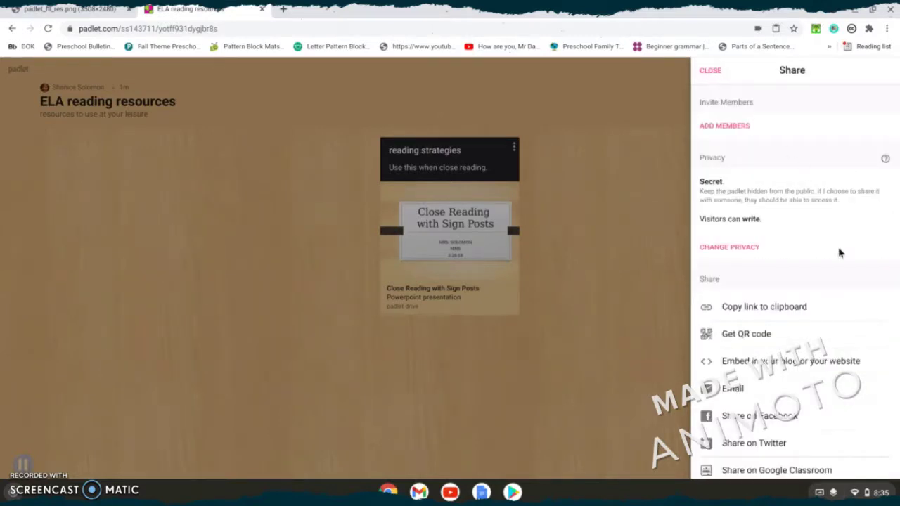
# Copy the padlet's link to the clipboard and display its QR code.
pyautogui.scroll(-3, 847, 269)
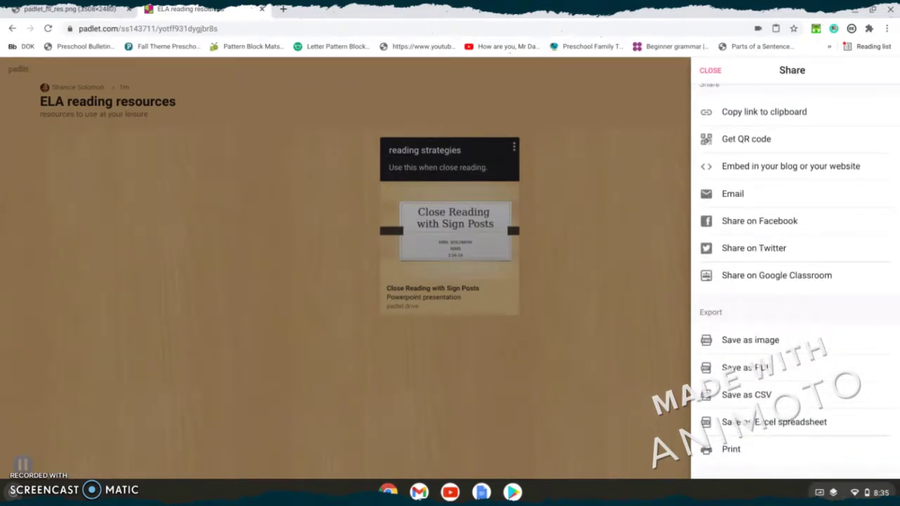
pyautogui.click(835, 120)
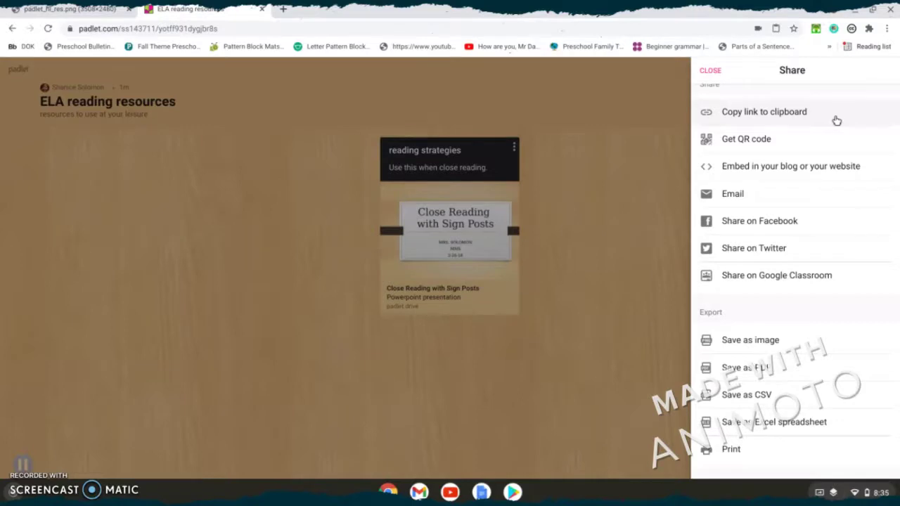
pyautogui.click(826, 140)
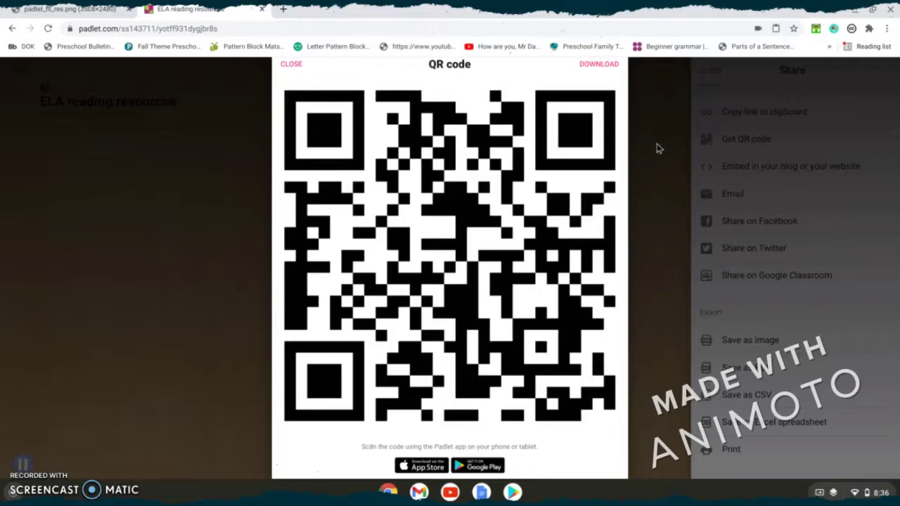
pyautogui.click(649, 183)
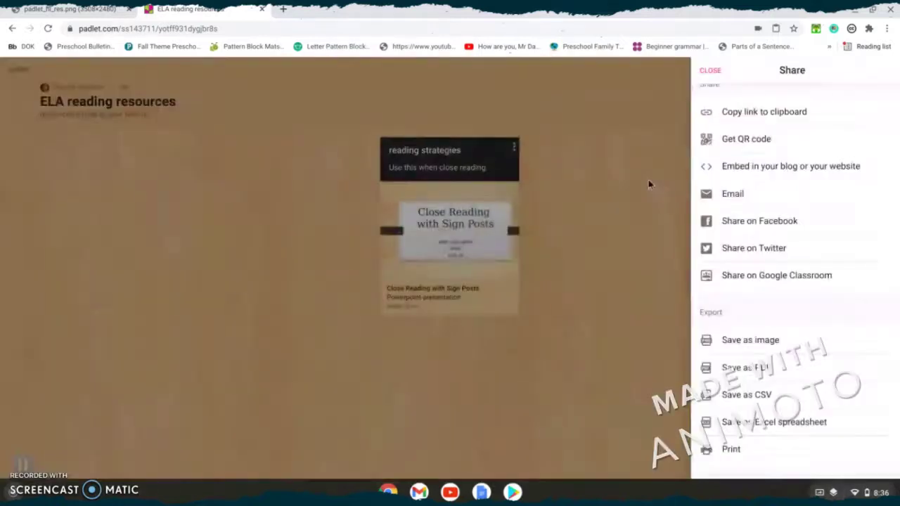
pyautogui.click(725, 140)
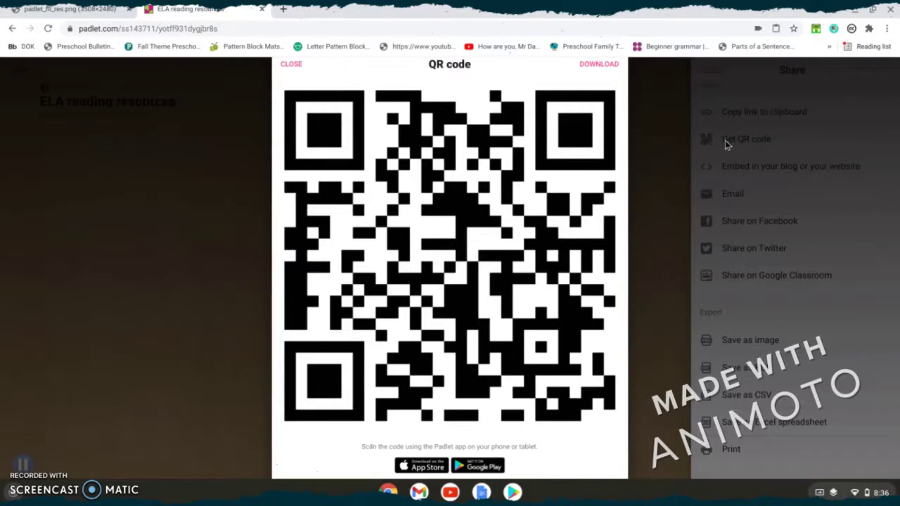
pyautogui.click(661, 194)
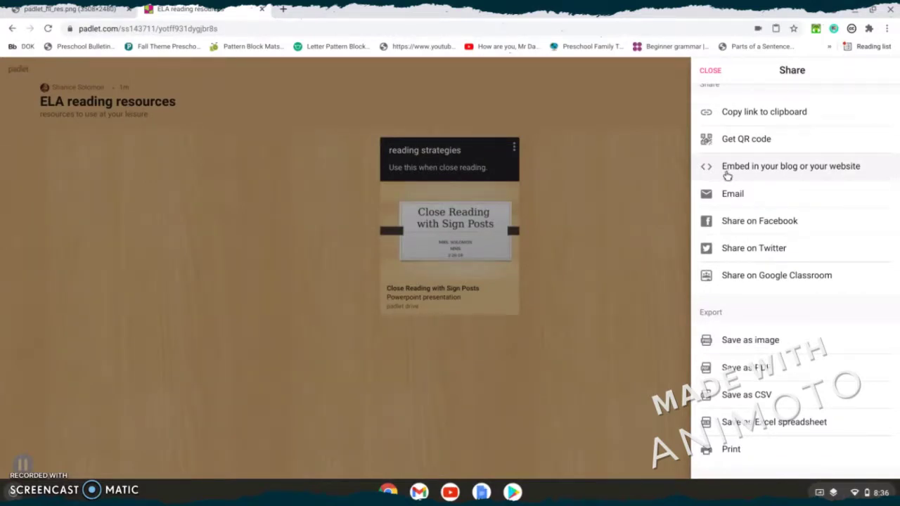
# Look through the padlet's full, WordPress and preview card embed codes, copying none of them.
pyautogui.click(727, 175)
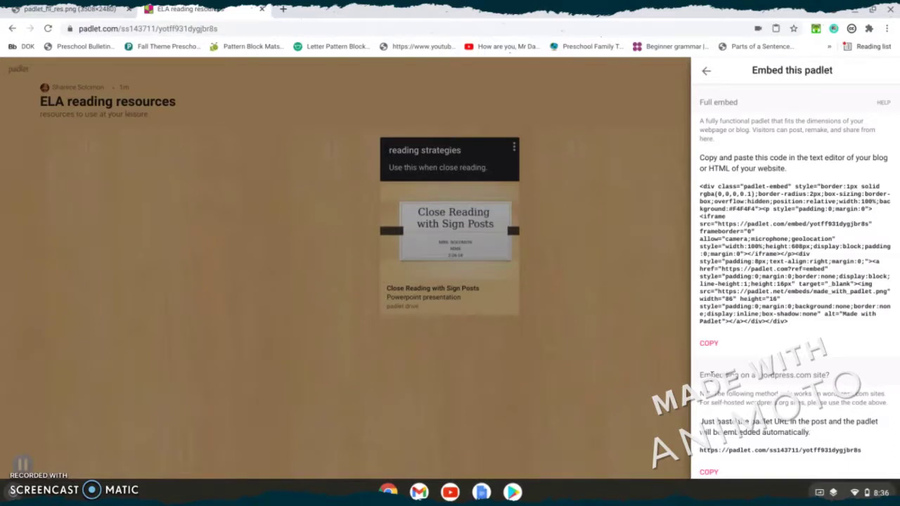
pyautogui.scroll(-4, 794, 281)
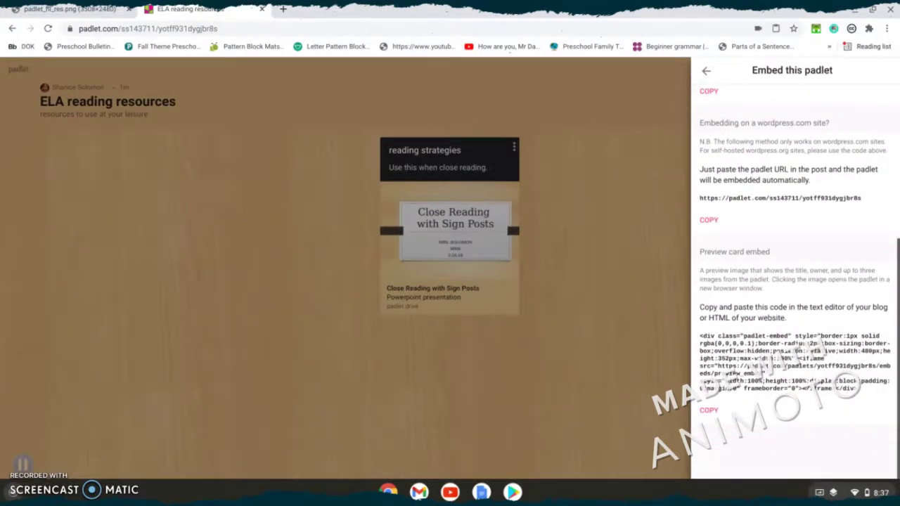
pyautogui.scroll(4, 794, 281)
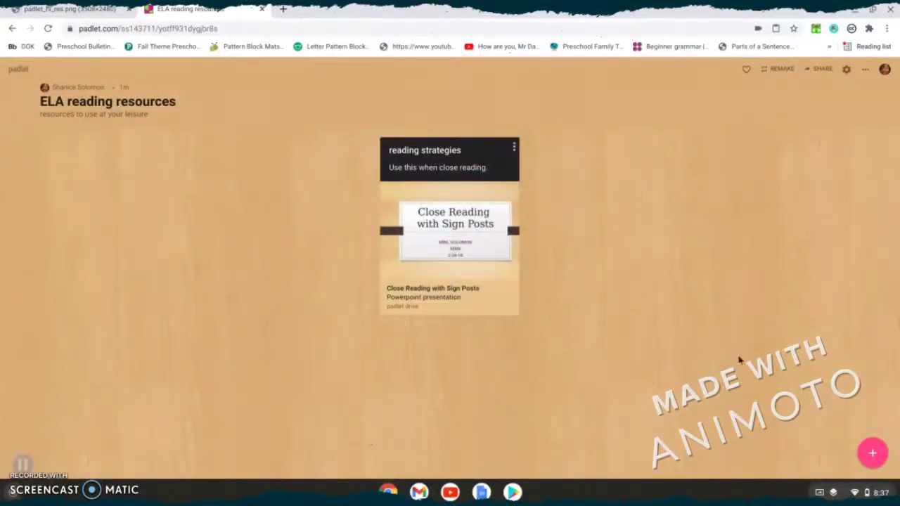
# Share the padlet by email to view the Gmail message draft, and return to the padlet without sending it.
pyautogui.click(819, 69)
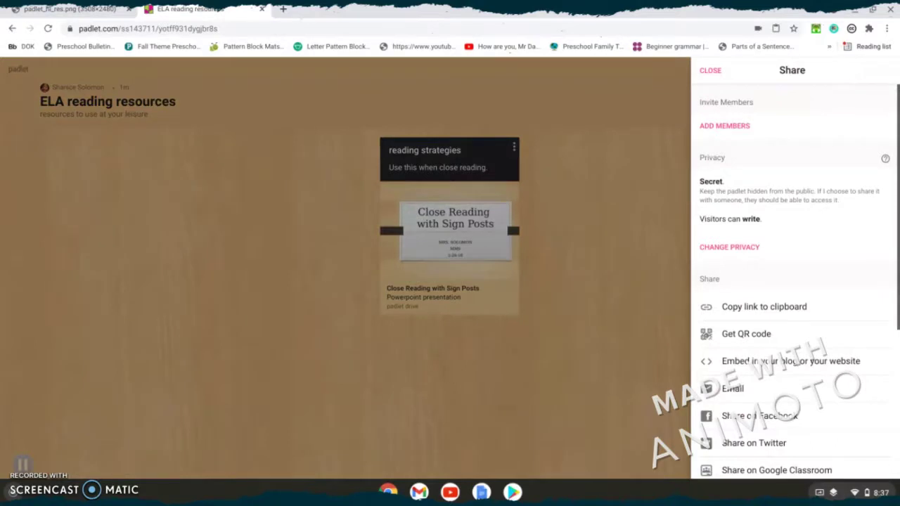
pyautogui.click(769, 402)
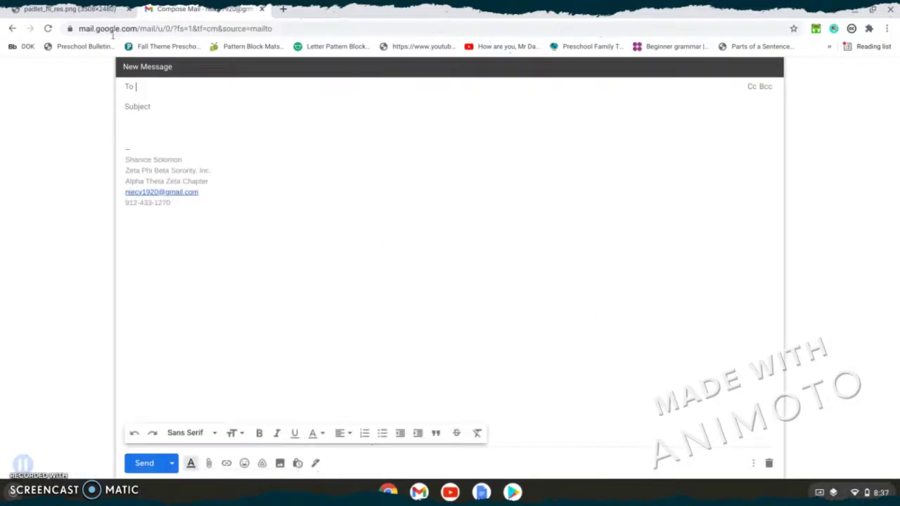
pyautogui.click(11, 30)
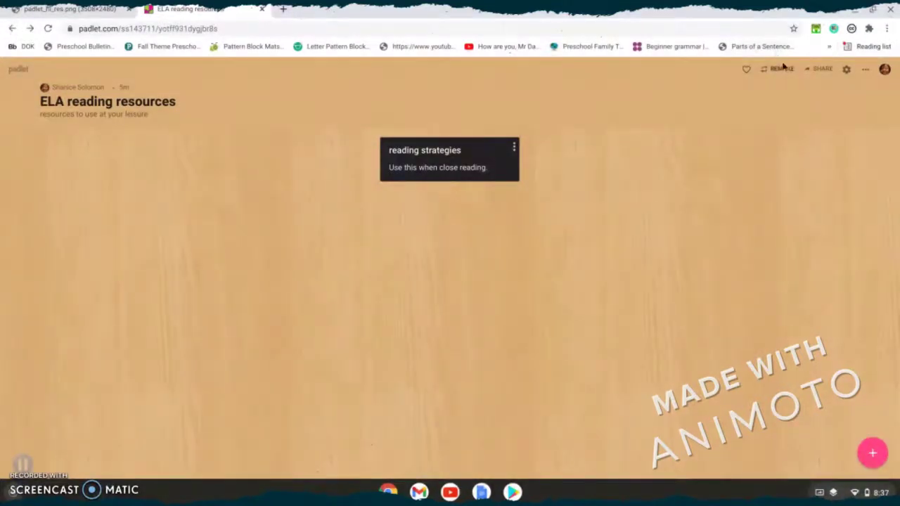
# Look through the remaining sharing and export options, open the padlet's print preview and cancel printing.
pyautogui.click(819, 68)
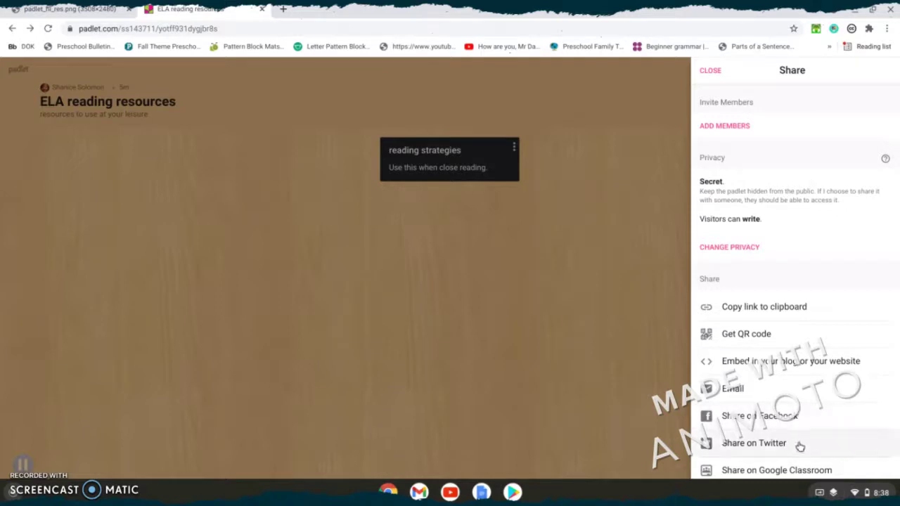
pyautogui.scroll(-5, 797, 445)
pyautogui.scroll(-1, 794, 281)
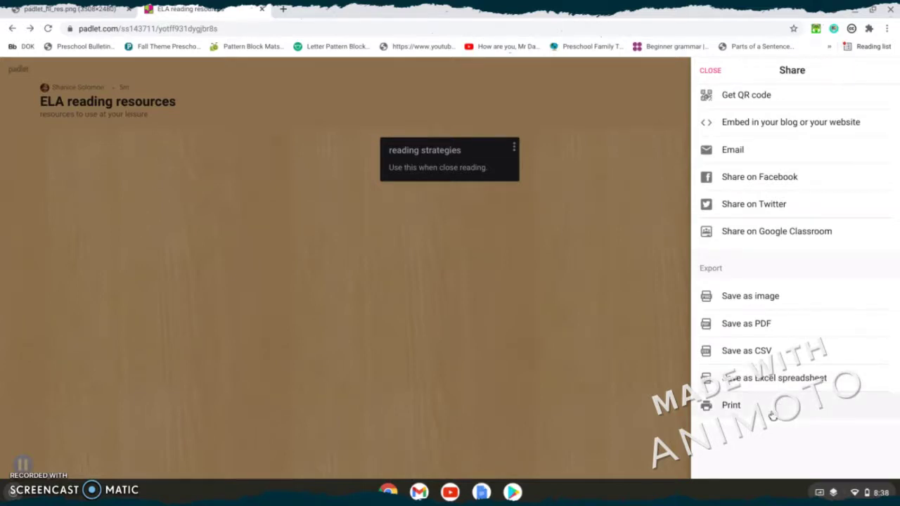
pyautogui.click(731, 405)
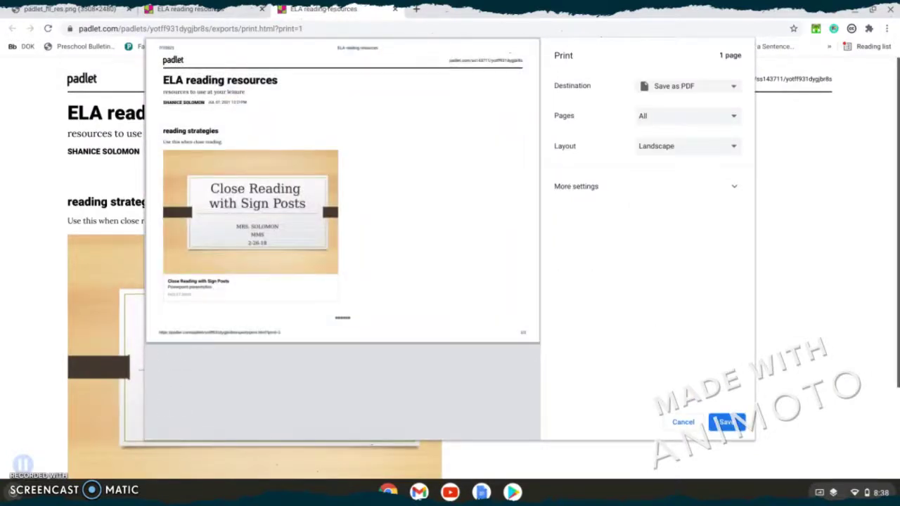
pyautogui.click(677, 421)
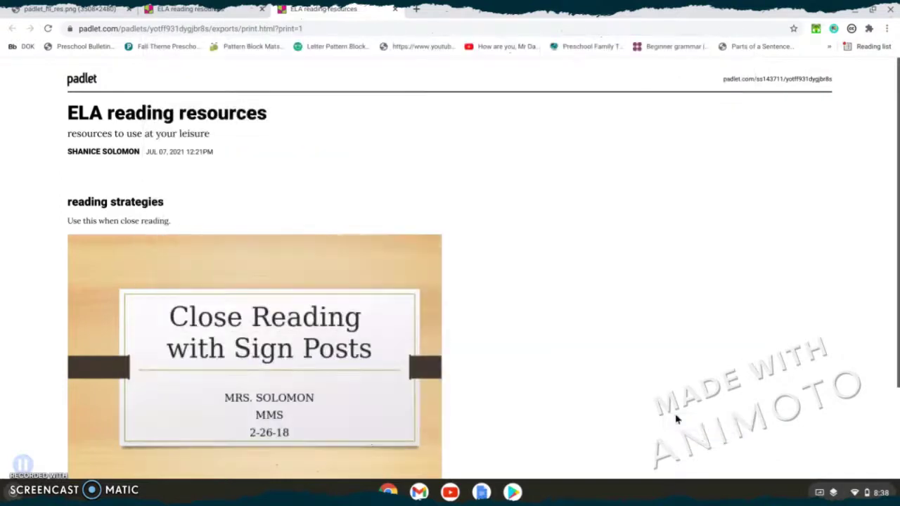
# Return to the ELA reading resources padlet, leave its sharing options and go to the Padlet dashboard.
pyautogui.click(190, 9)
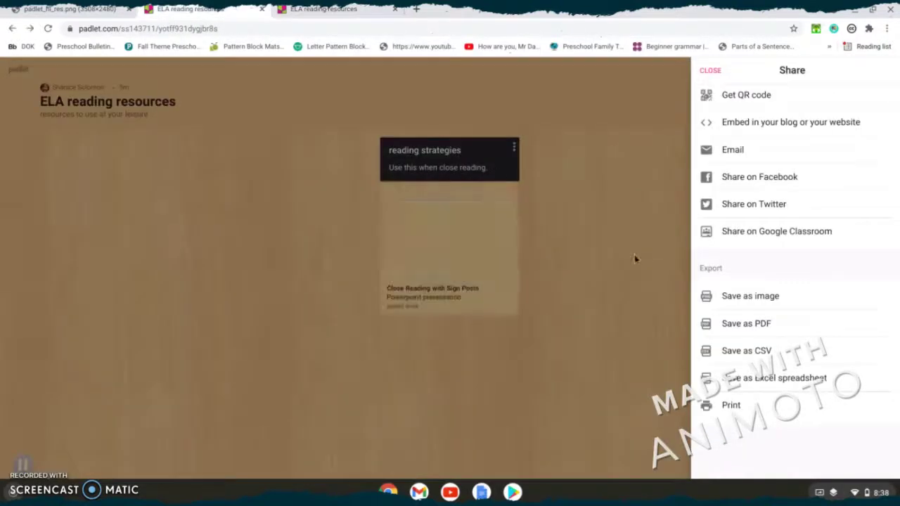
pyautogui.click(674, 366)
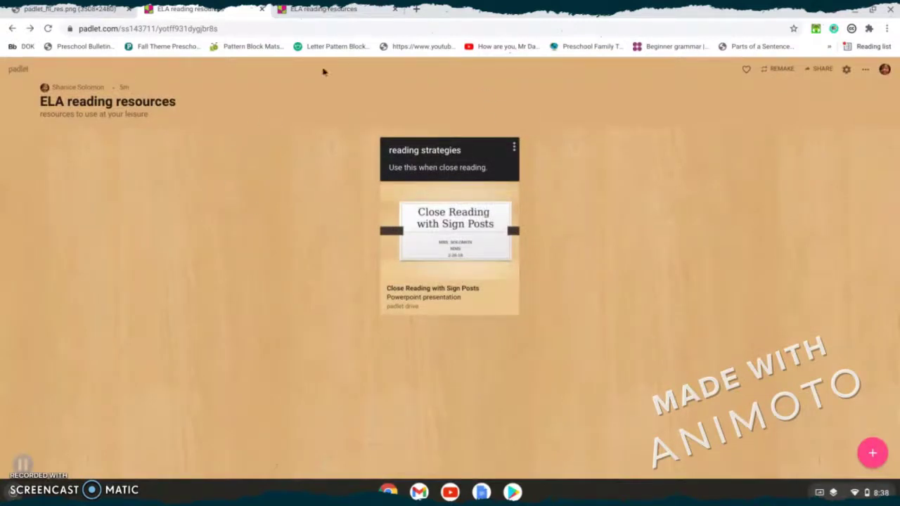
pyautogui.click(19, 68)
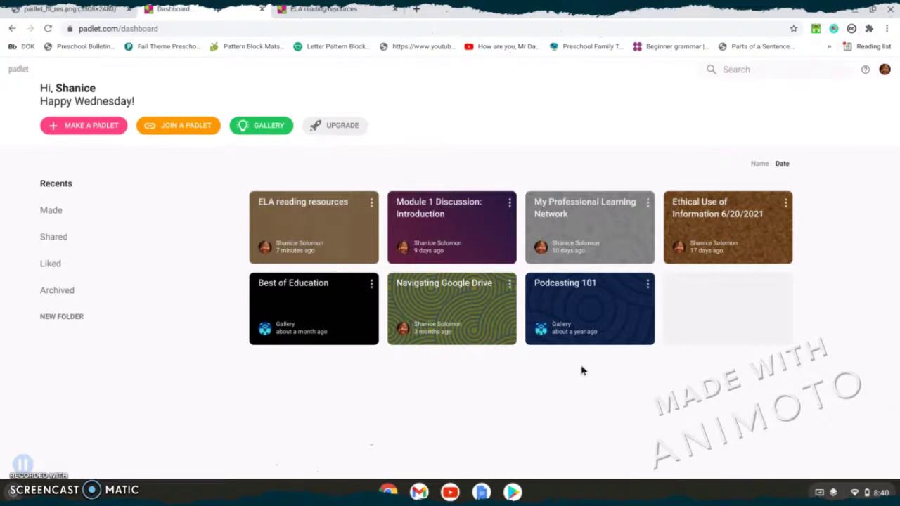
pyautogui.moveTo(37, 465)
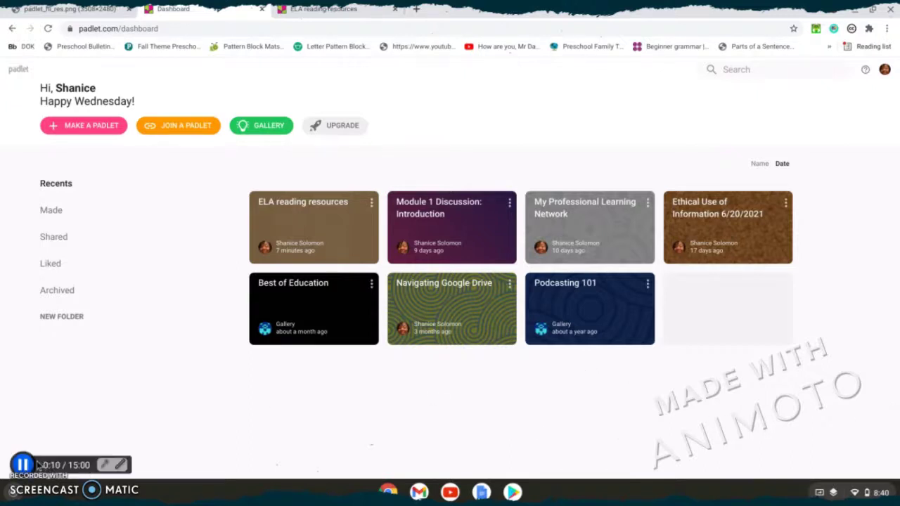